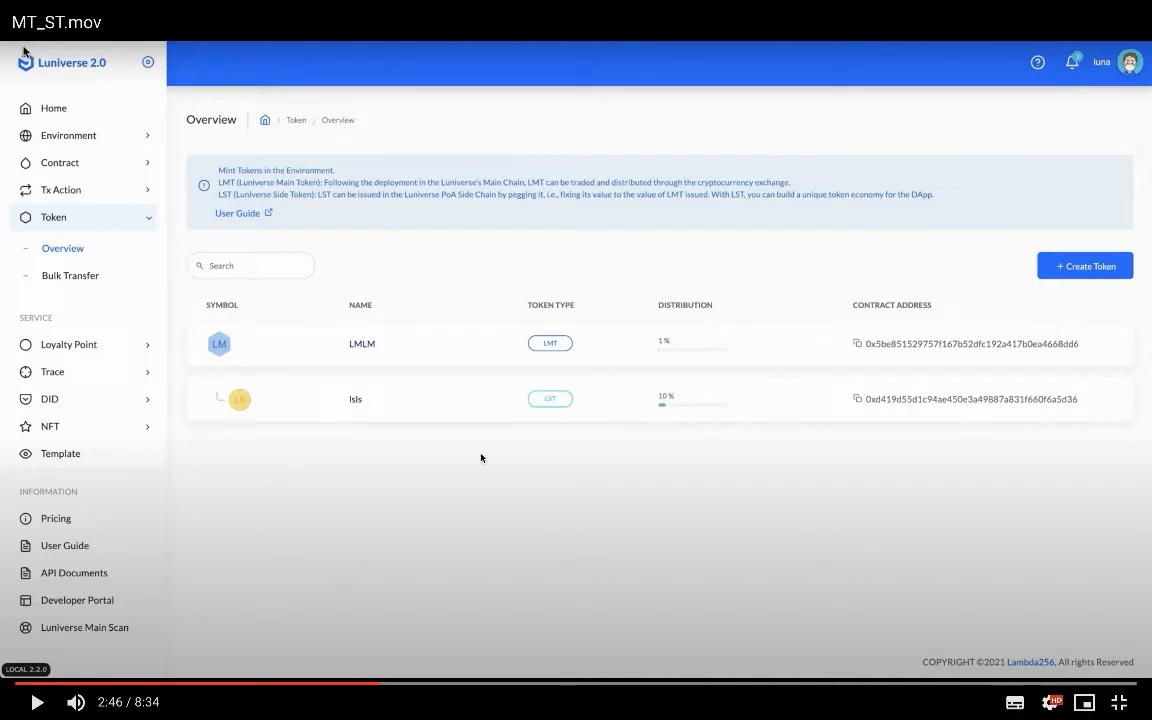
- Open the Environment Account list showing MainChainEOA on SideLPoa and Luniverse Mainchain
{"action": "left_click", "coordinate": [480, 458]}
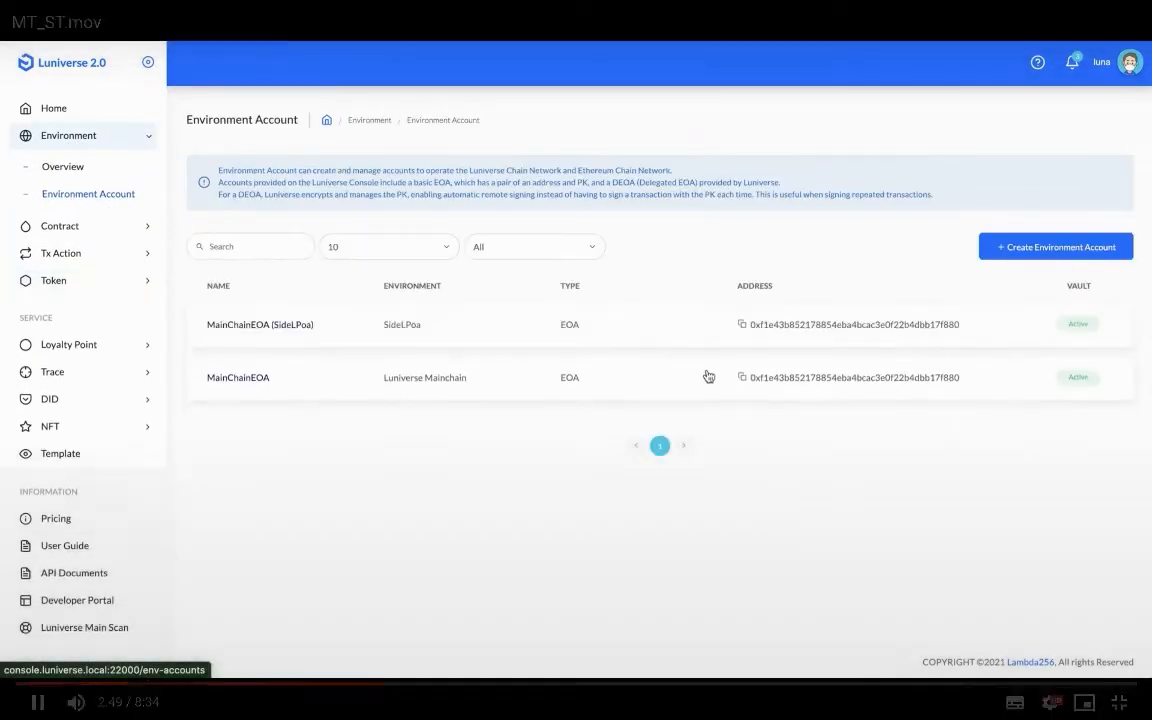
{"action": "left_click", "coordinate": [480, 458]}
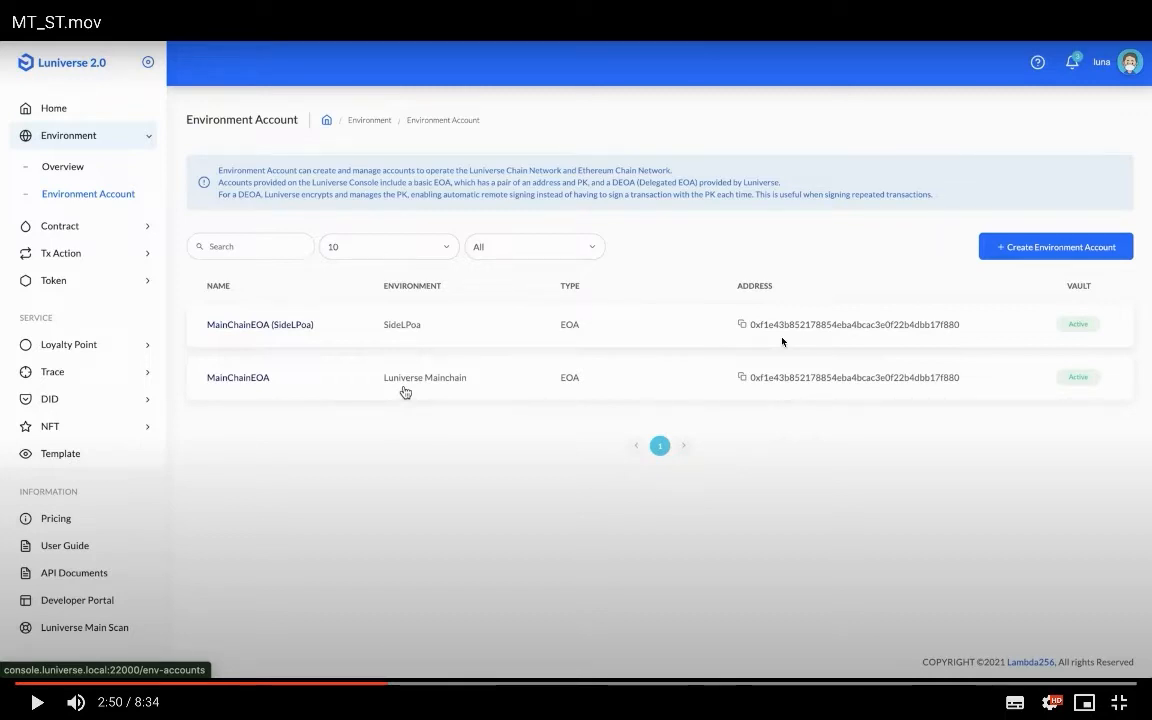
{"action": "left_click", "coordinate": [494, 386]}
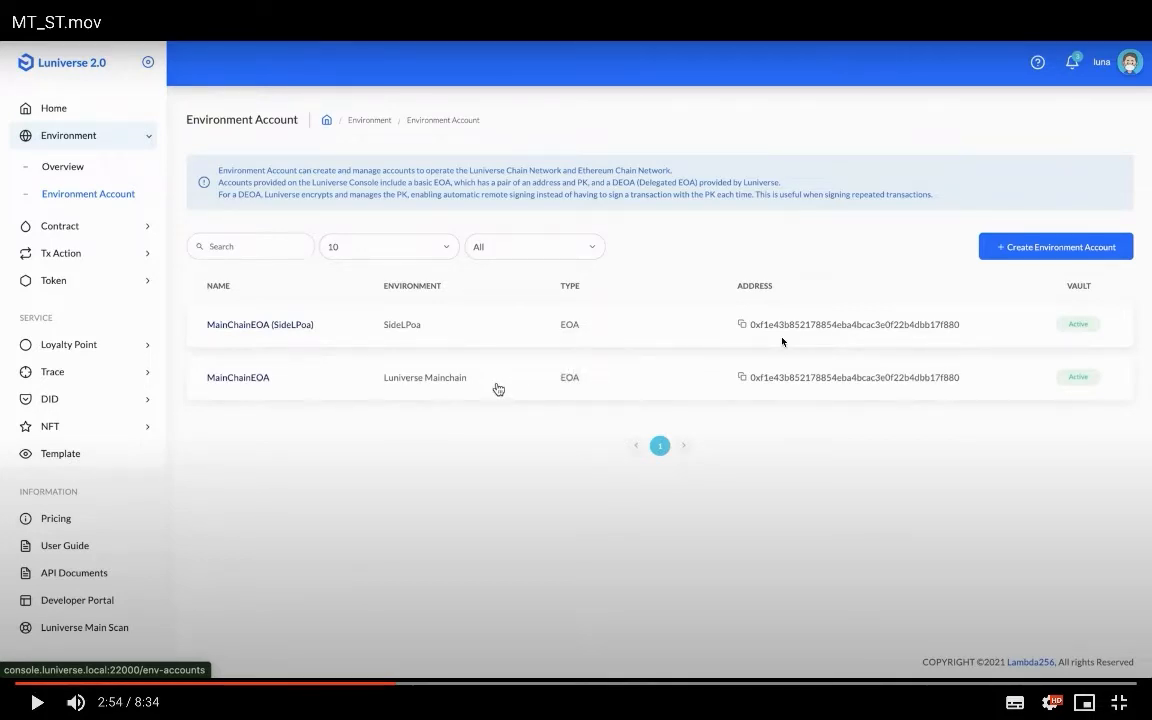
- Check the MainChainEOA and MainChainEOA (SideLPoa) balances, then return to the Token Overview
{"action": "left_click", "coordinate": [782, 342]}
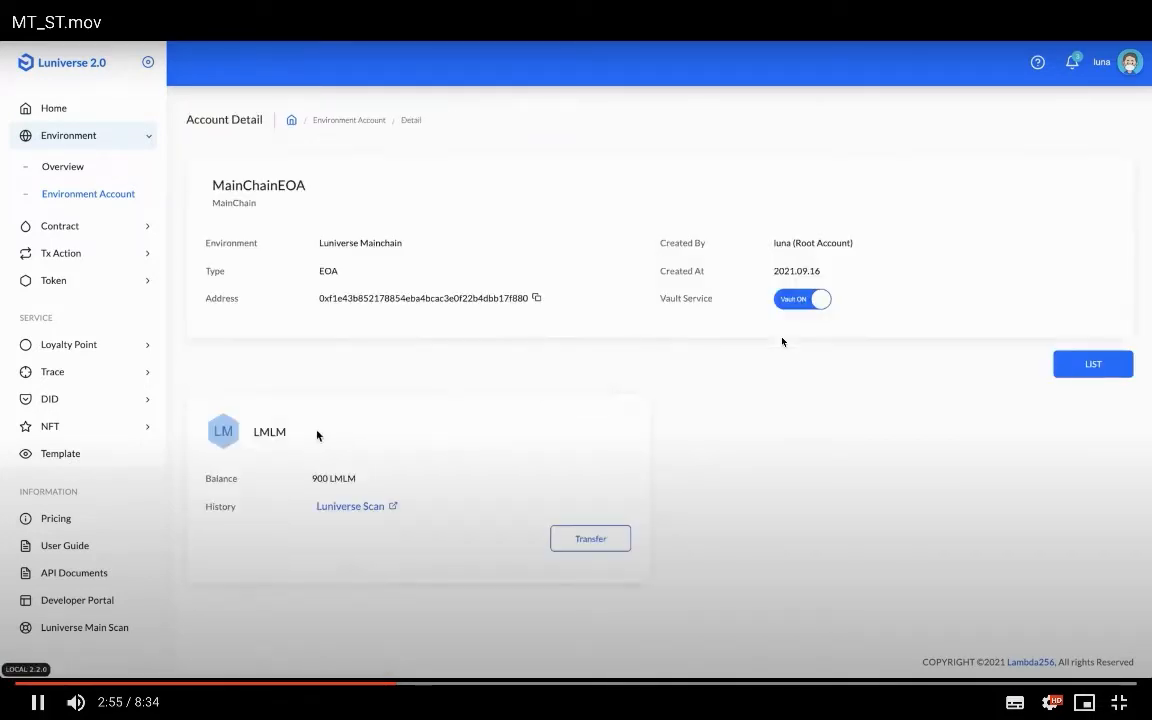
{"action": "left_click", "coordinate": [782, 342]}
{"action": "left_click", "coordinate": [402, 528]}
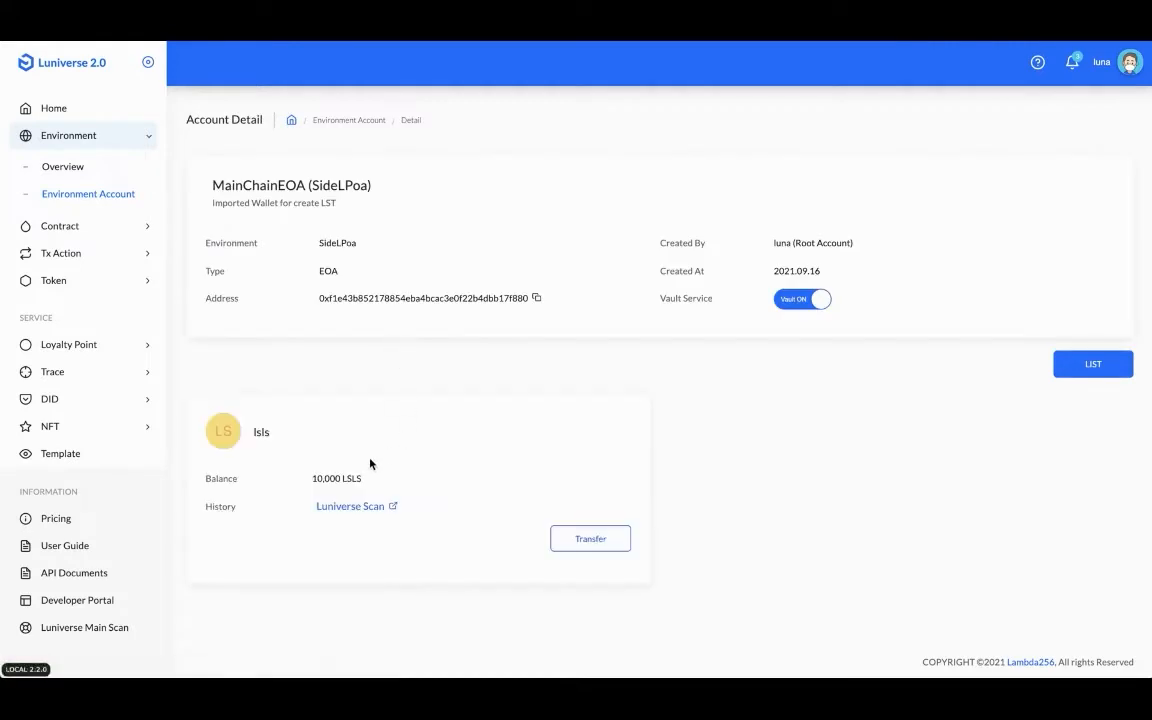
{"action": "left_click", "coordinate": [401, 527]}
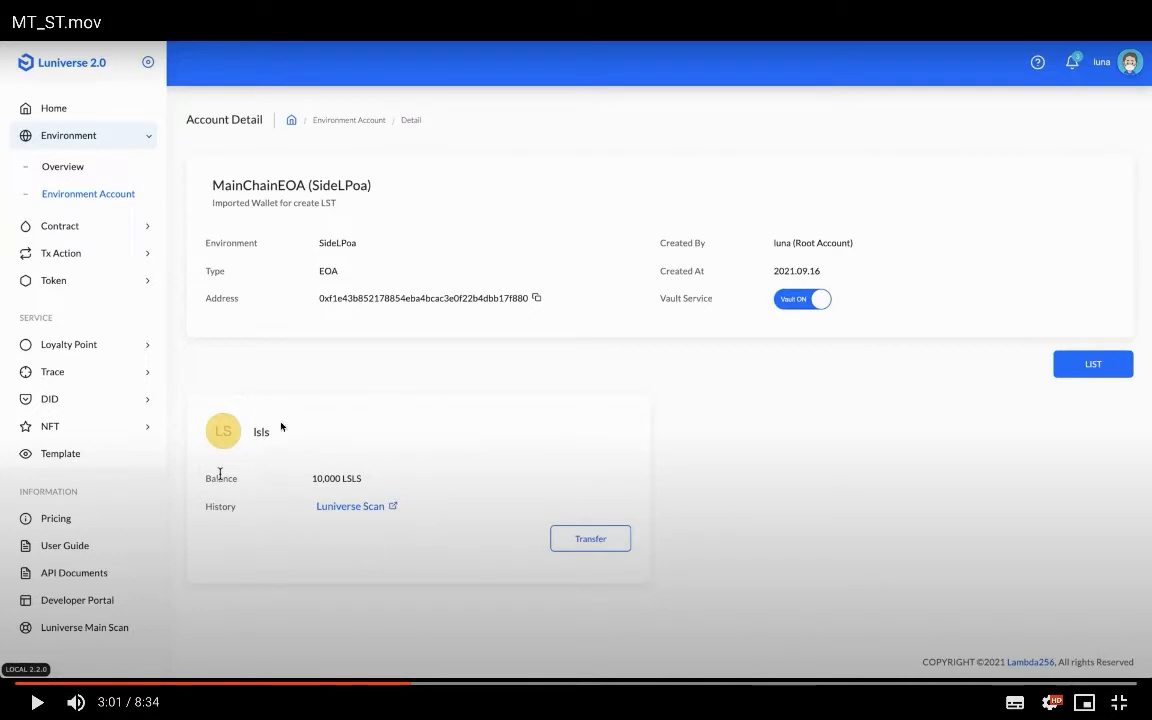
{"action": "left_click", "coordinate": [370, 490]}
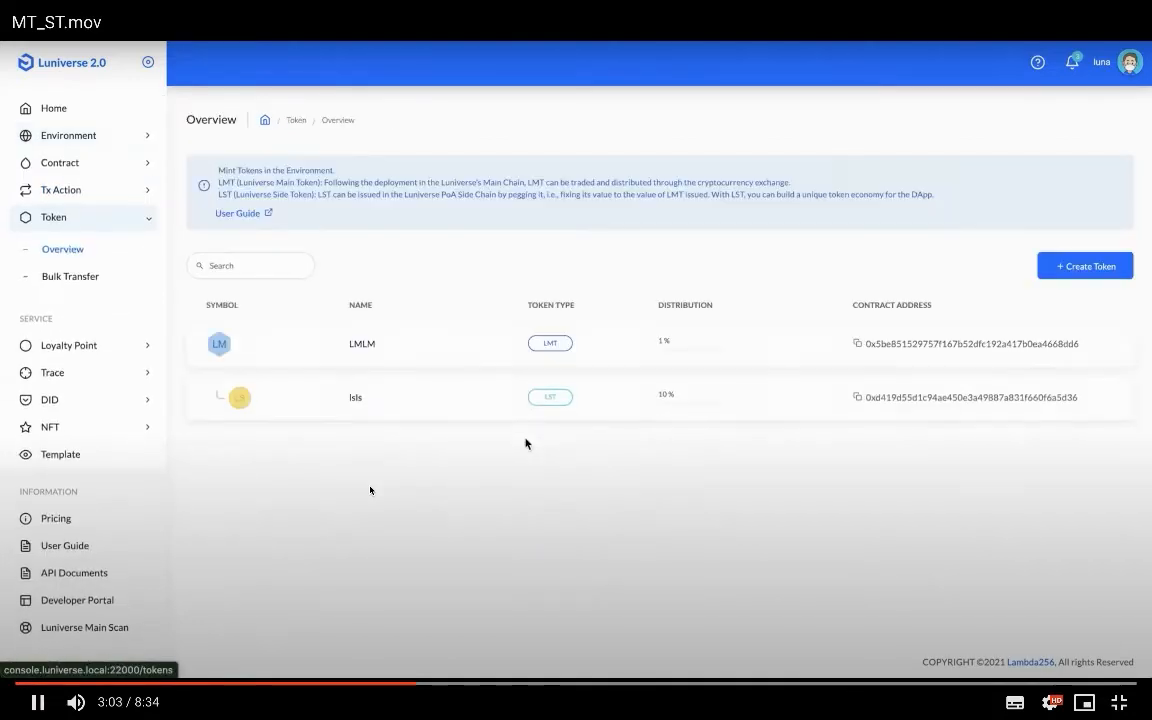
- Open the LMLM token's Supply view: 100 LSLS side tokens, 99,000 LMLM mintable
{"action": "left_click", "coordinate": [370, 490]}
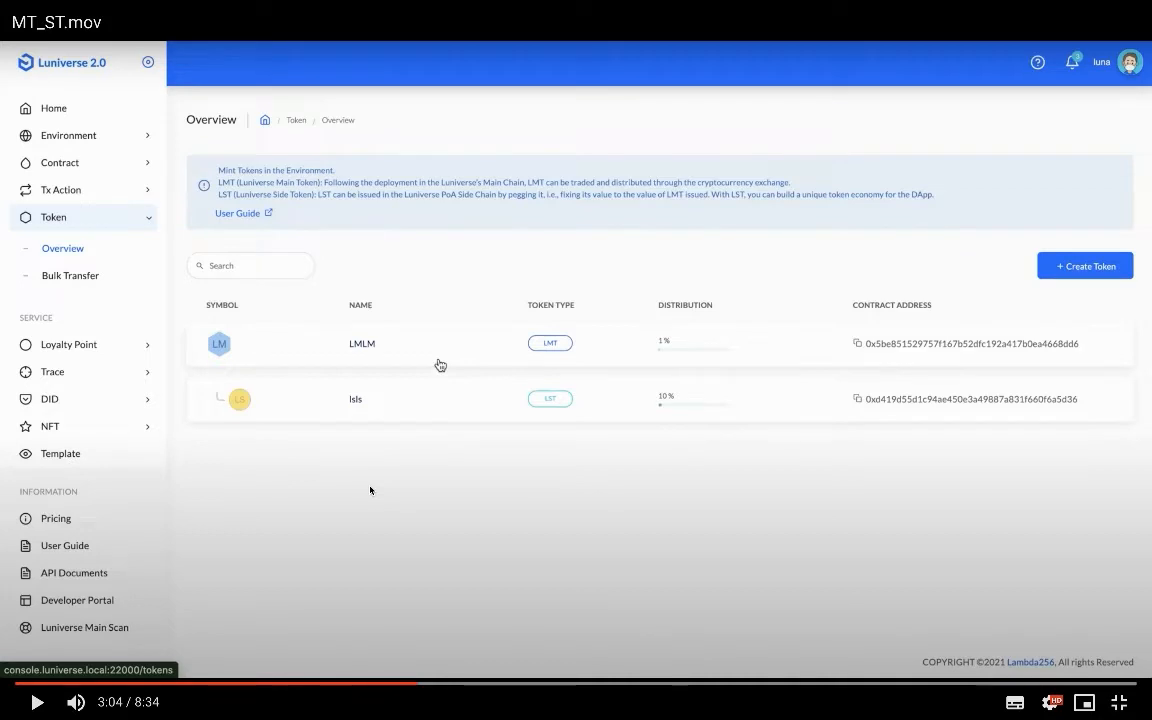
{"action": "left_click", "coordinate": [370, 490]}
{"action": "left_click", "coordinate": [370, 490]}
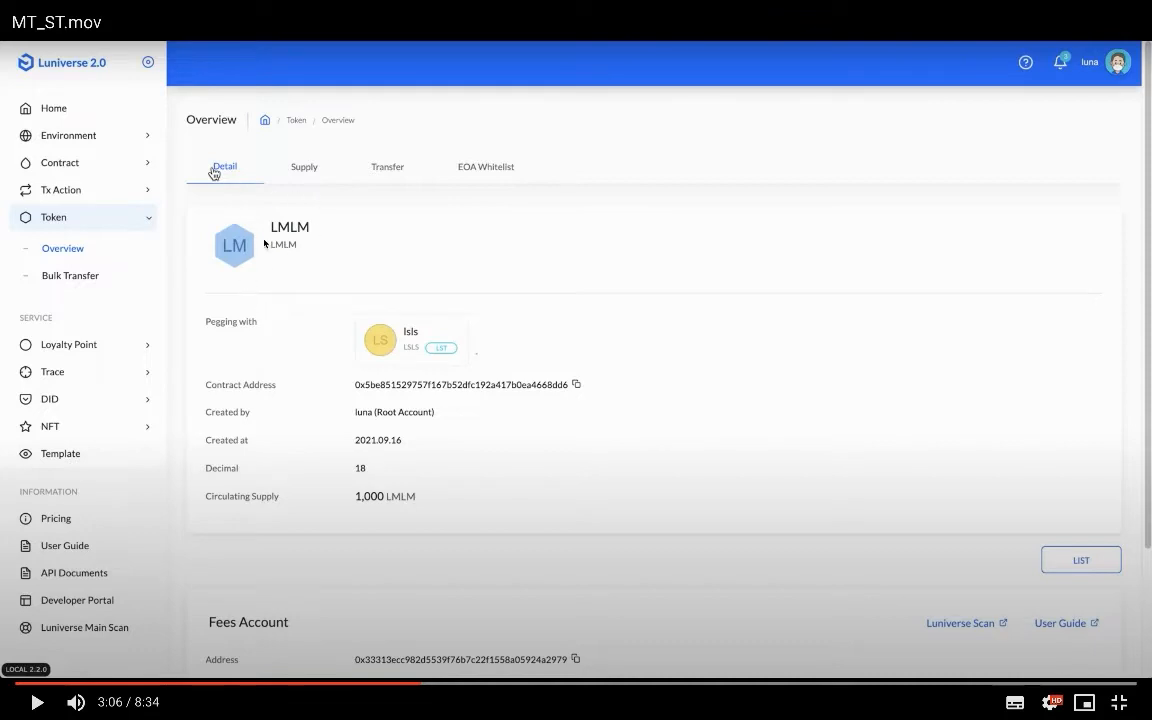
{"action": "left_click", "coordinate": [302, 368]}
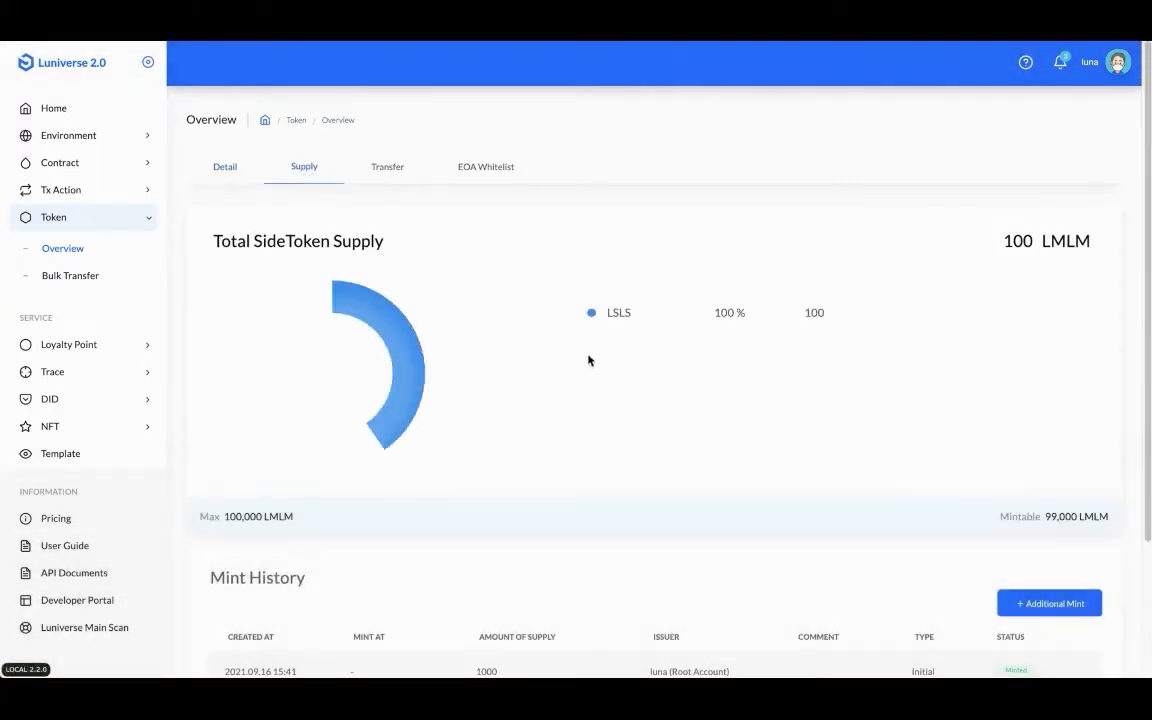
- Open an Arbitrary-type Additional Mint for LMLM, with 99,000 LMLM available
{"action": "left_click", "coordinate": [341, 214]}
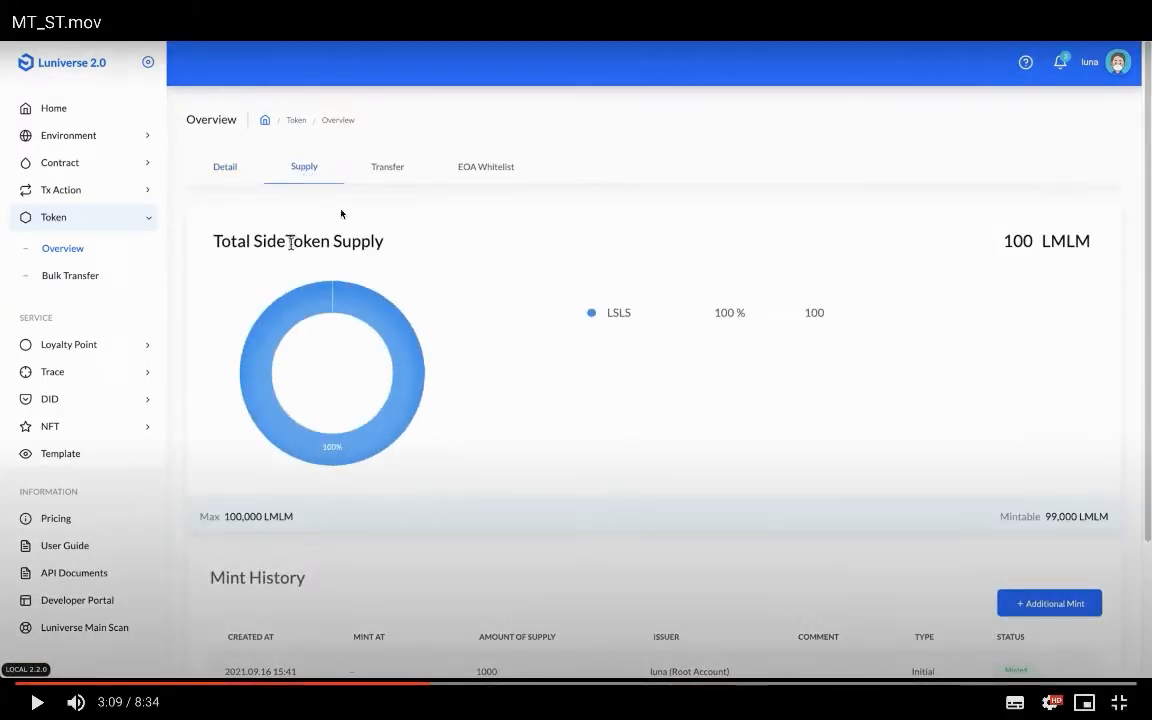
{"action": "left_click", "coordinate": [420, 389]}
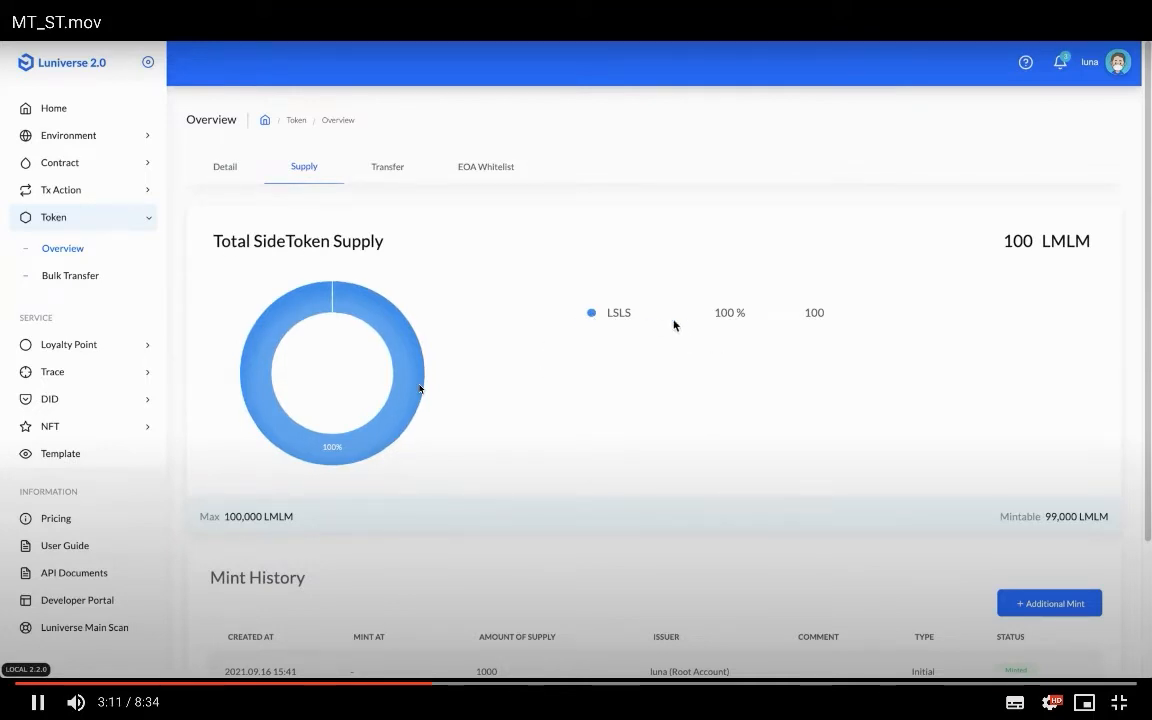
{"action": "left_click", "coordinate": [420, 389]}
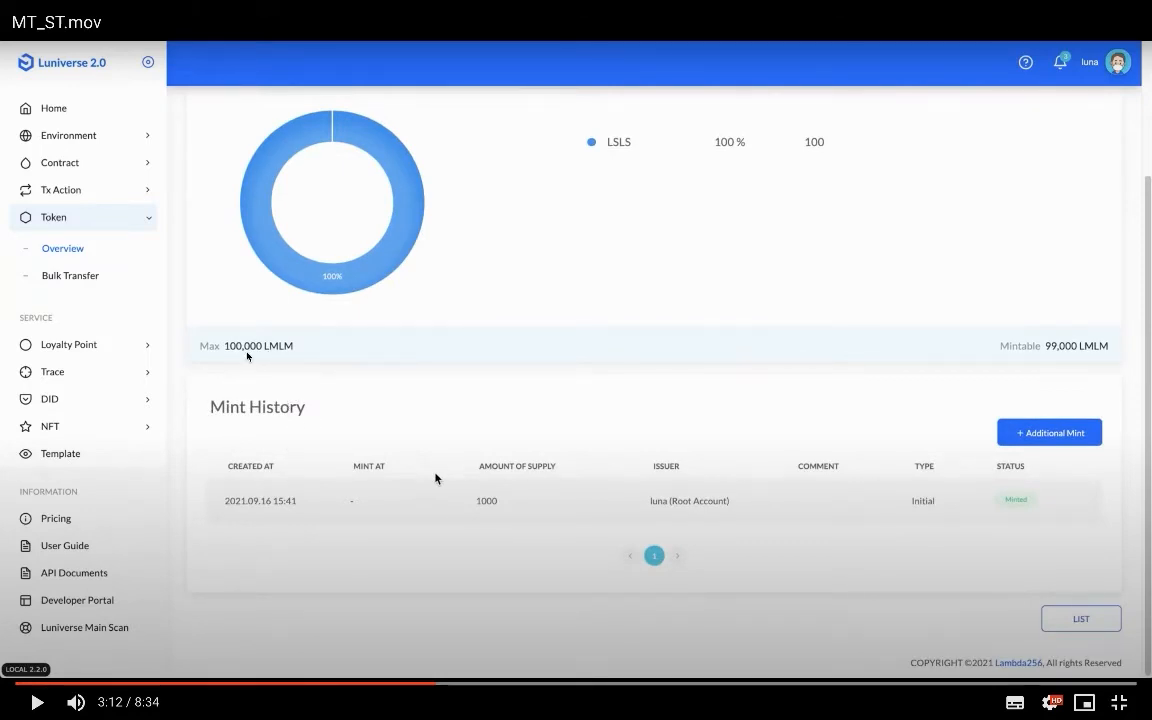
{"action": "left_click", "coordinate": [435, 479]}
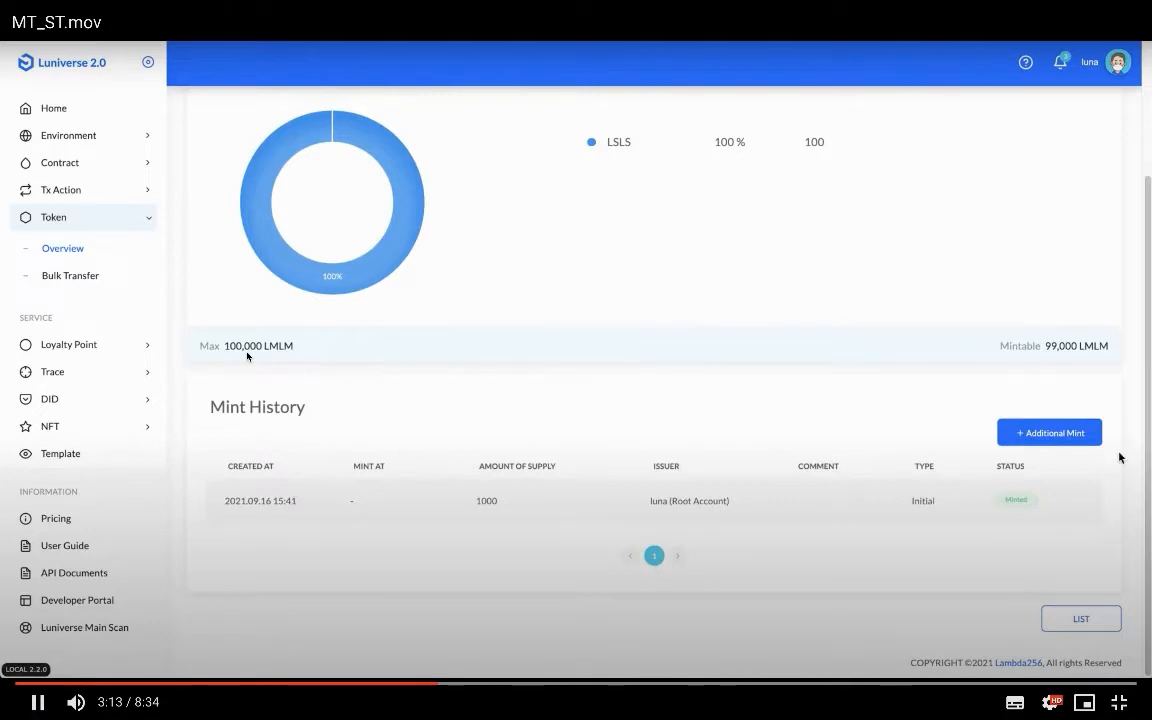
{"action": "left_click", "coordinate": [420, 273]}
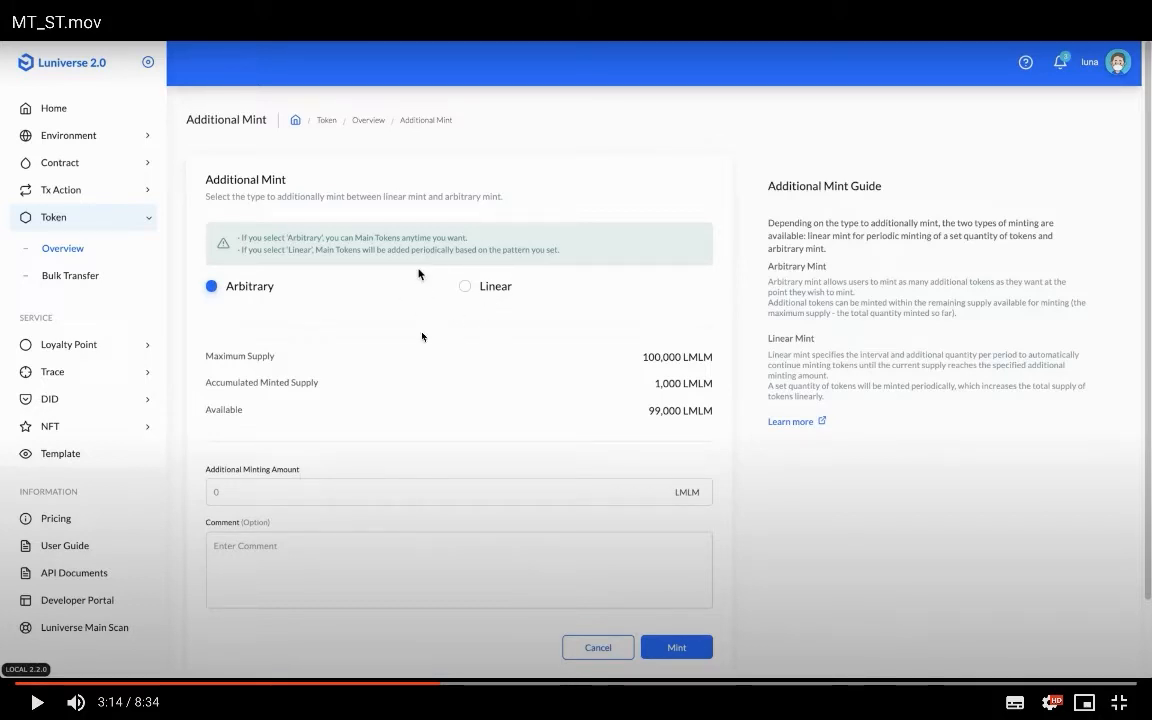
- Open the Transfer Token form sending from MainChainEOA, which holds 1,000 LMLM
{"action": "left_click", "coordinate": [497, 298]}
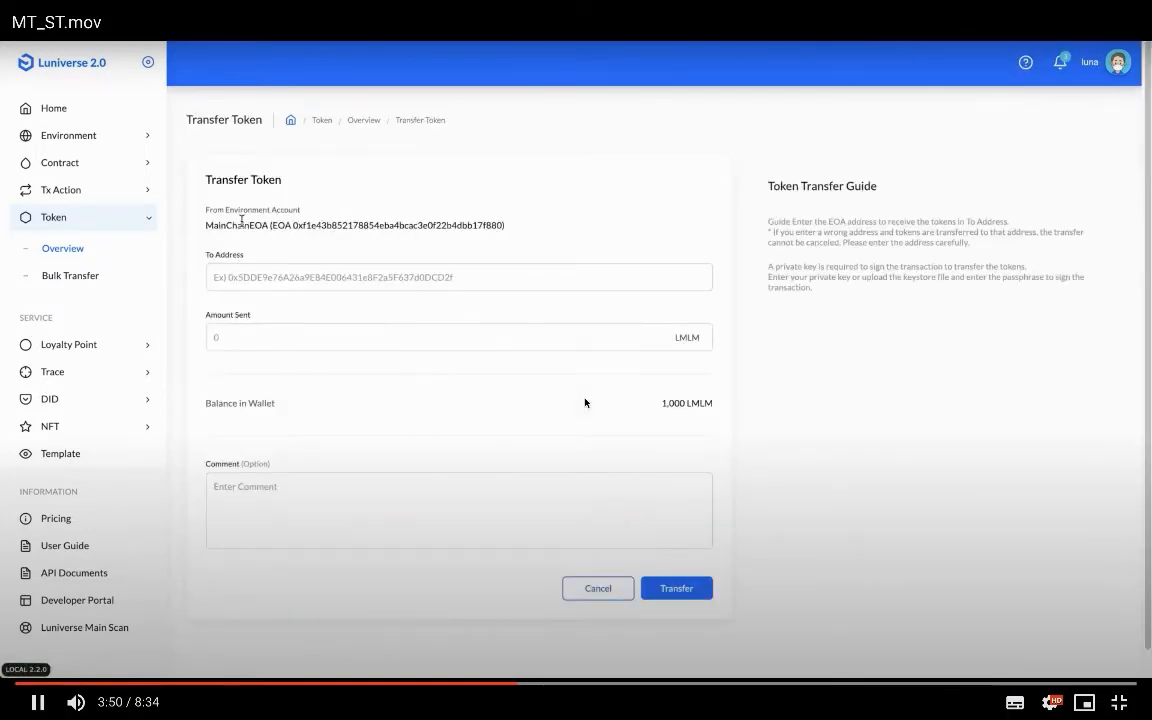
- Start a new Delegated EOA (DEOA) environment account on Luniverse Mainchain
{"action": "left_click", "coordinate": [585, 402]}
{"action": "left_click", "coordinate": [268, 353]}
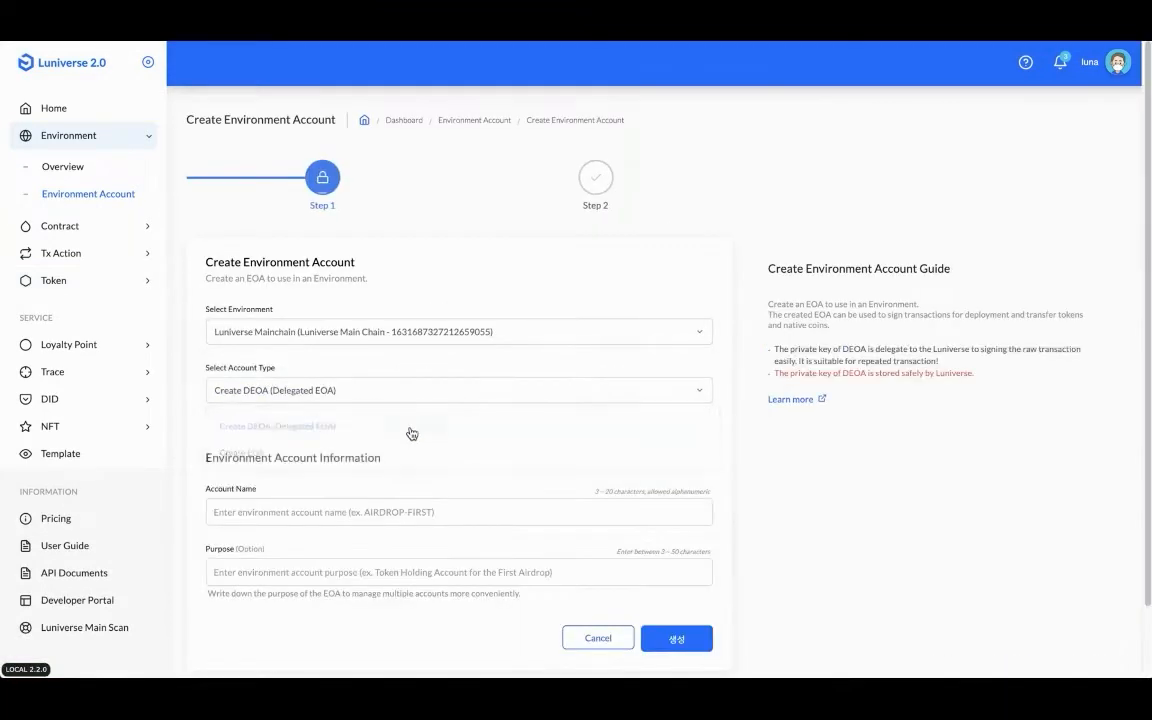
- Create the MainChainDEOA account, then show the LMLM token's empty transfer list
{"action": "left_click", "coordinate": [268, 353]}
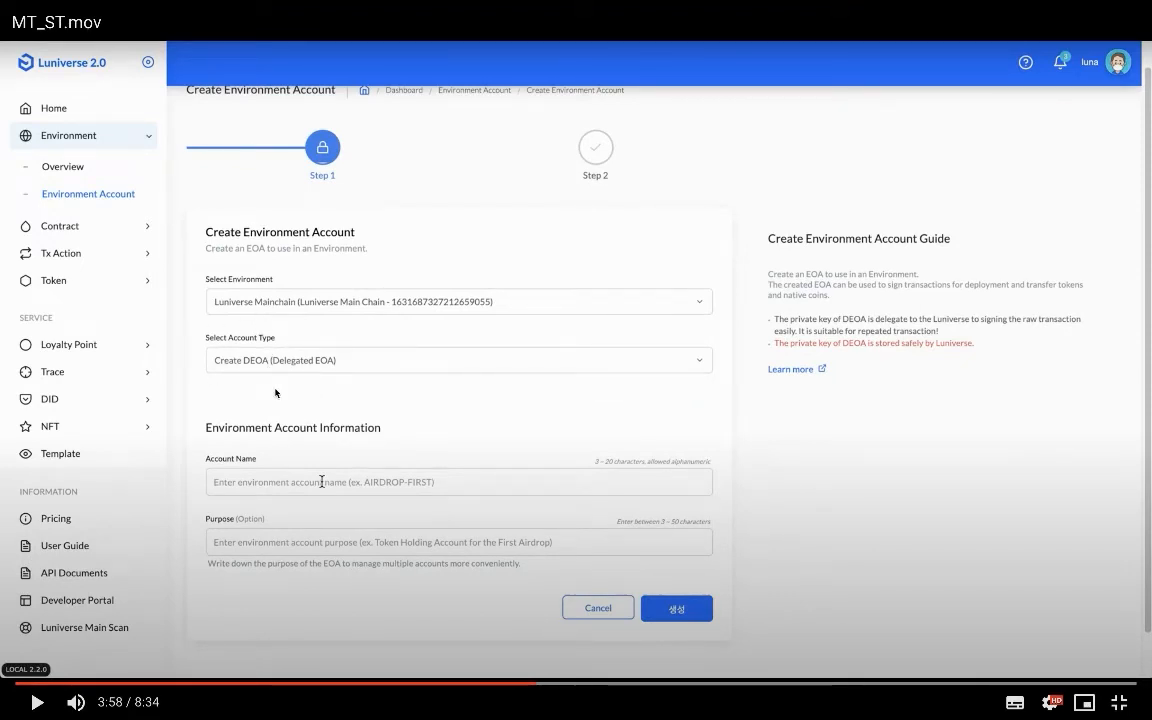
{"action": "left_click", "coordinate": [276, 393]}
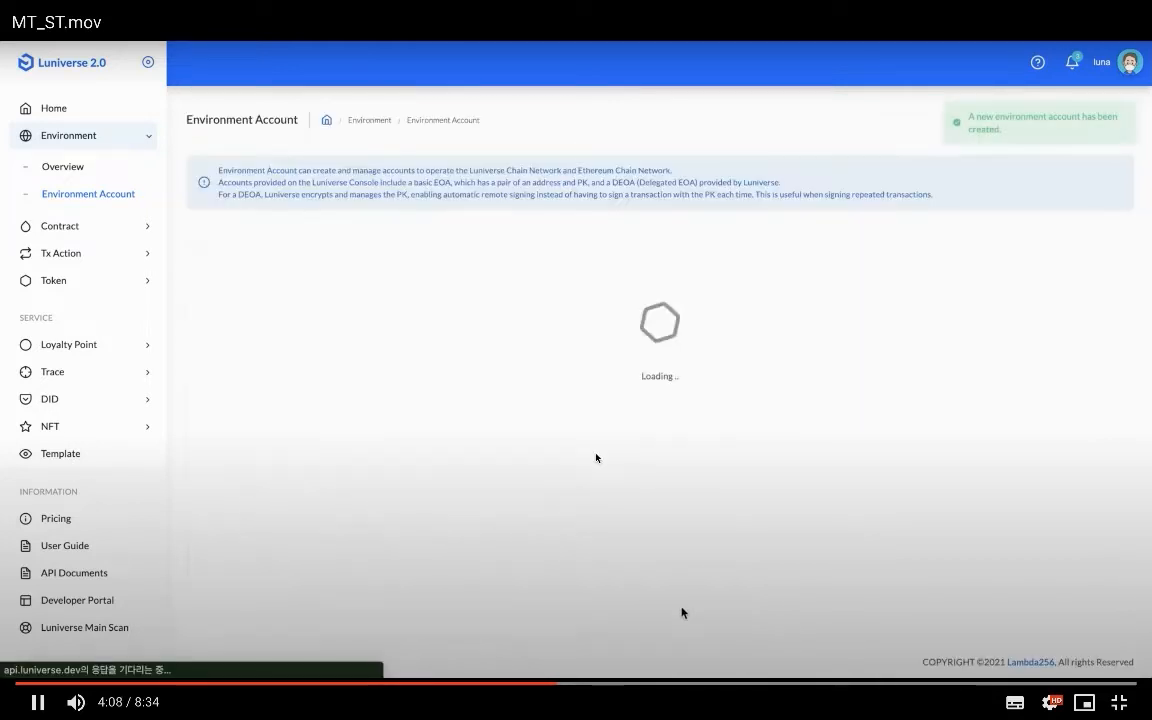
{"action": "left_click", "coordinate": [596, 458]}
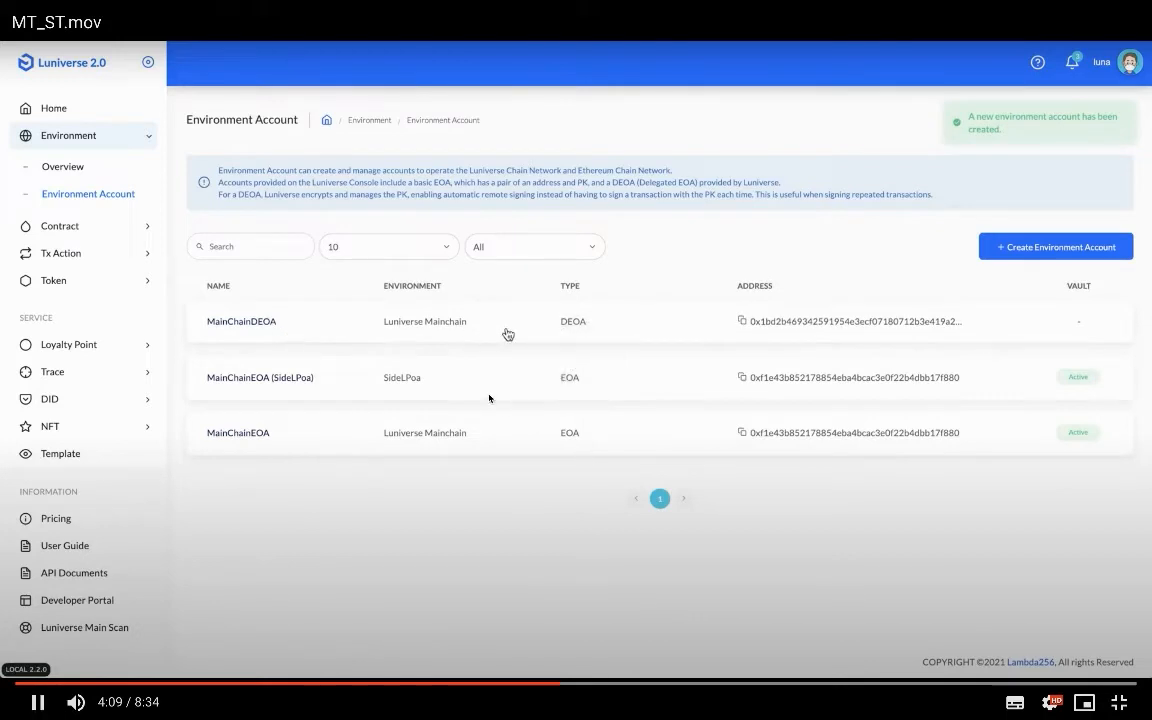
{"action": "left_click", "coordinate": [590, 303]}
{"action": "left_click", "coordinate": [592, 341]}
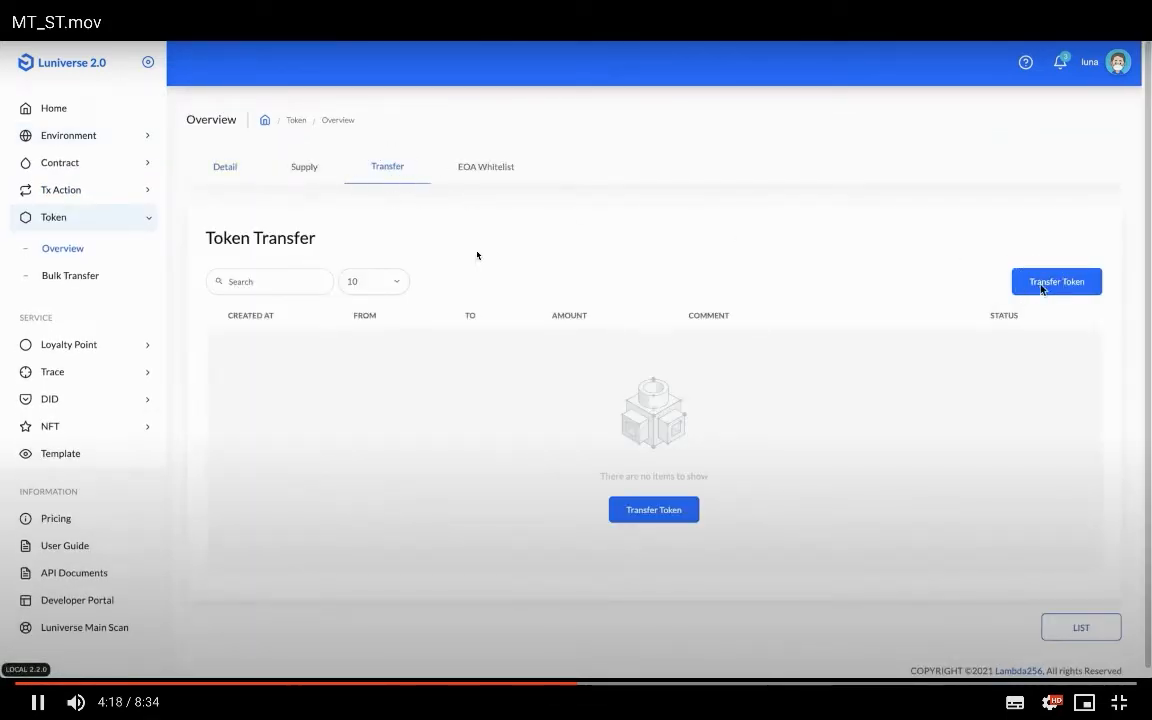
- Transfer 100 LMLM to the MainChainDEOA address with comment 'Sent to DEOA'
{"action": "left_click", "coordinate": [476, 257]}
{"action": "left_click", "coordinate": [476, 257]}
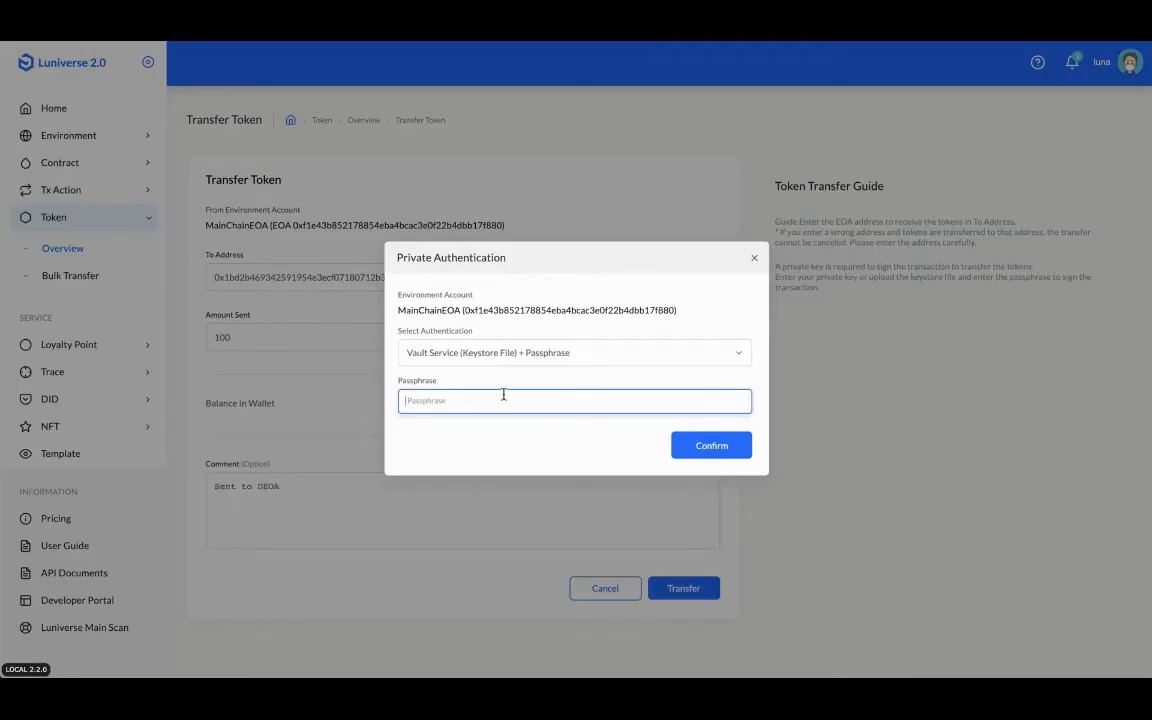
{"action": "left_click", "coordinate": [547, 487]}
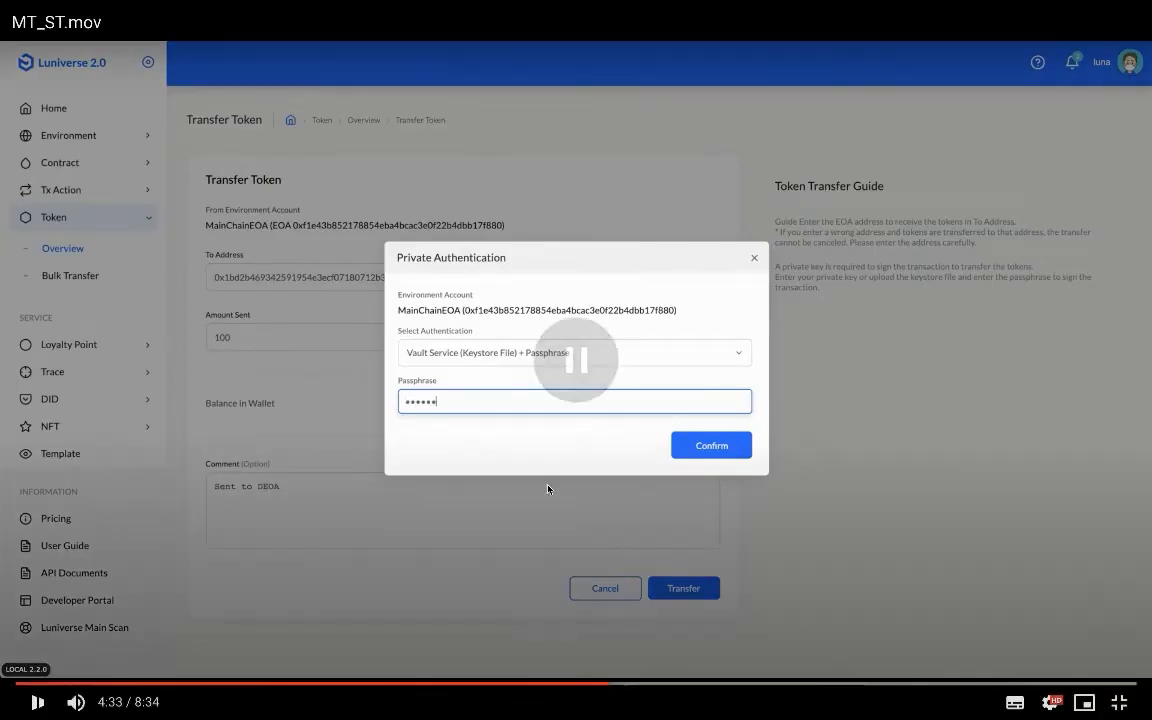
{"action": "left_click", "coordinate": [516, 400]}
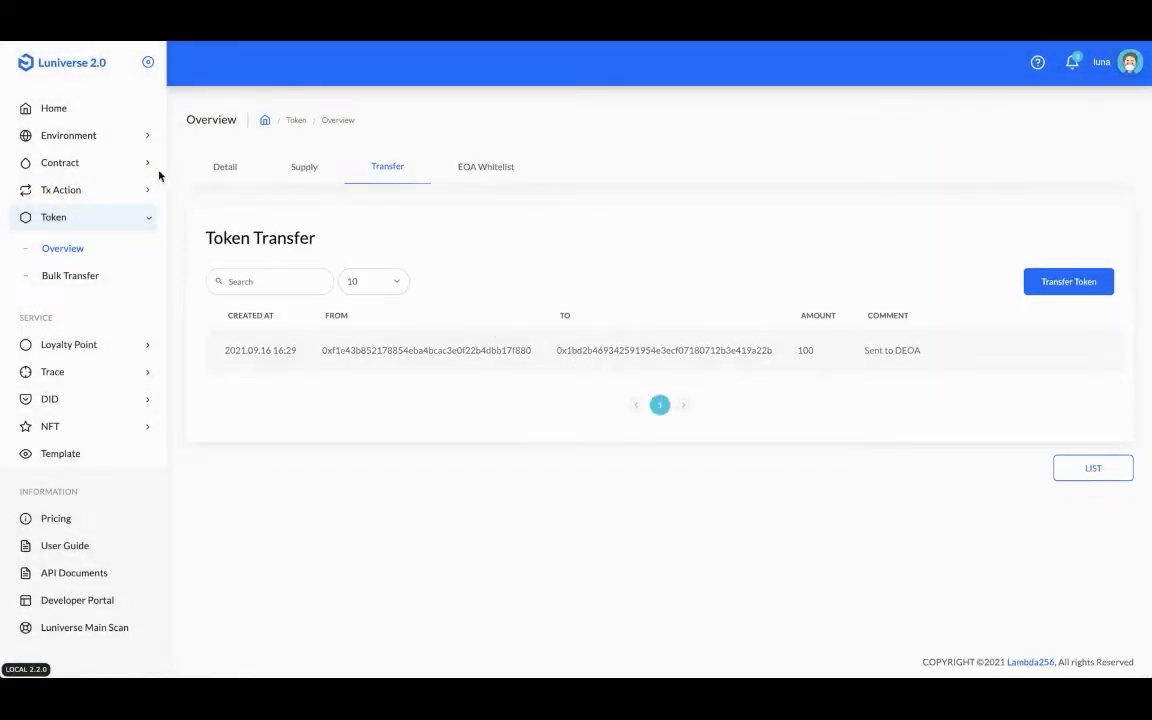
{"action": "left_click", "coordinate": [517, 401]}
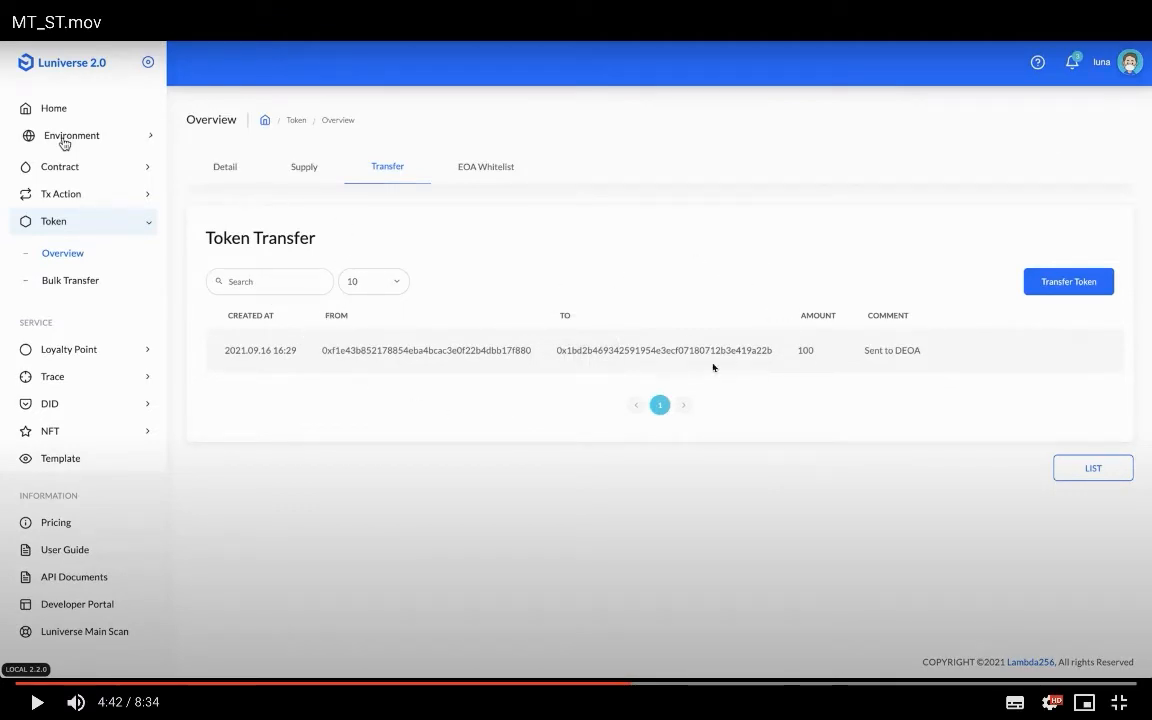
- Attempt a transfer from MainChainDEOA, hit the EOA whitelist error, and return to Token Overview
{"action": "left_click", "coordinate": [648, 372]}
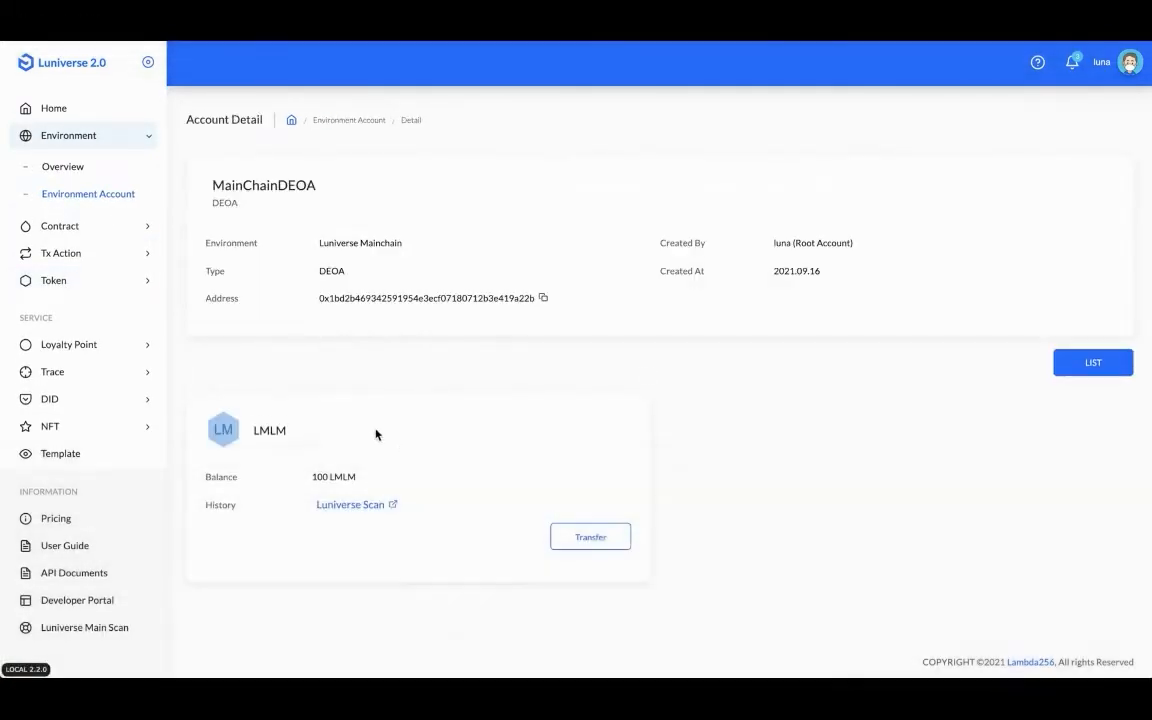
{"action": "left_click", "coordinate": [648, 373]}
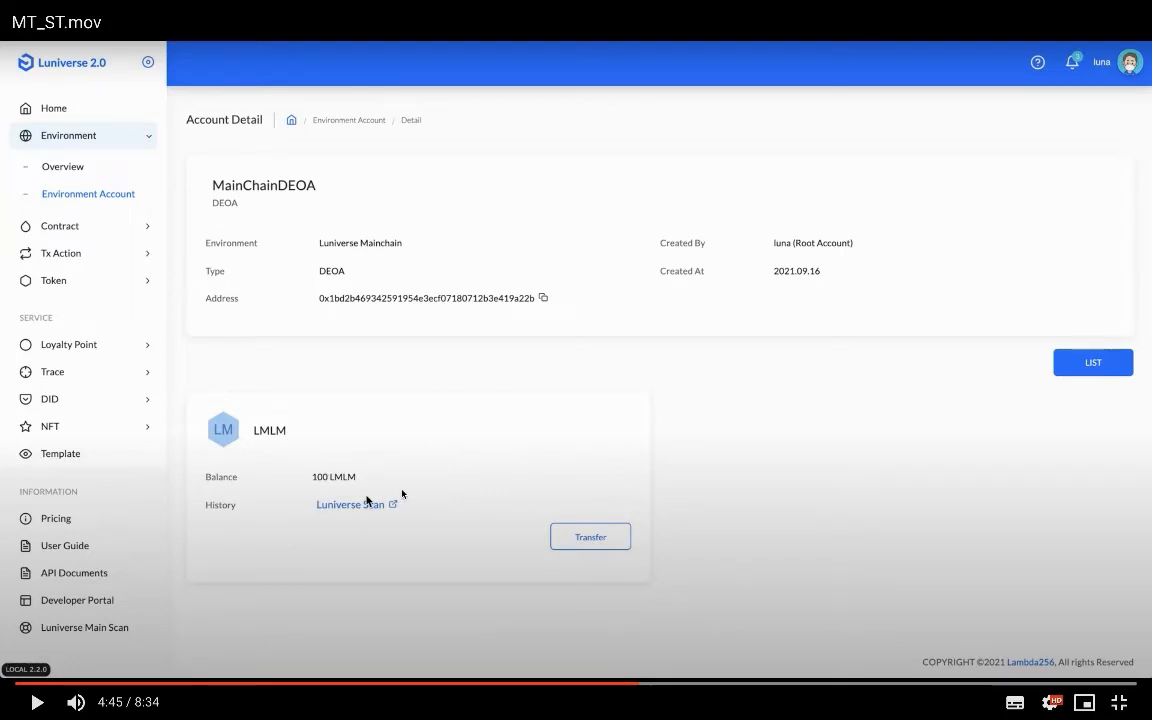
{"action": "left_click", "coordinate": [403, 494]}
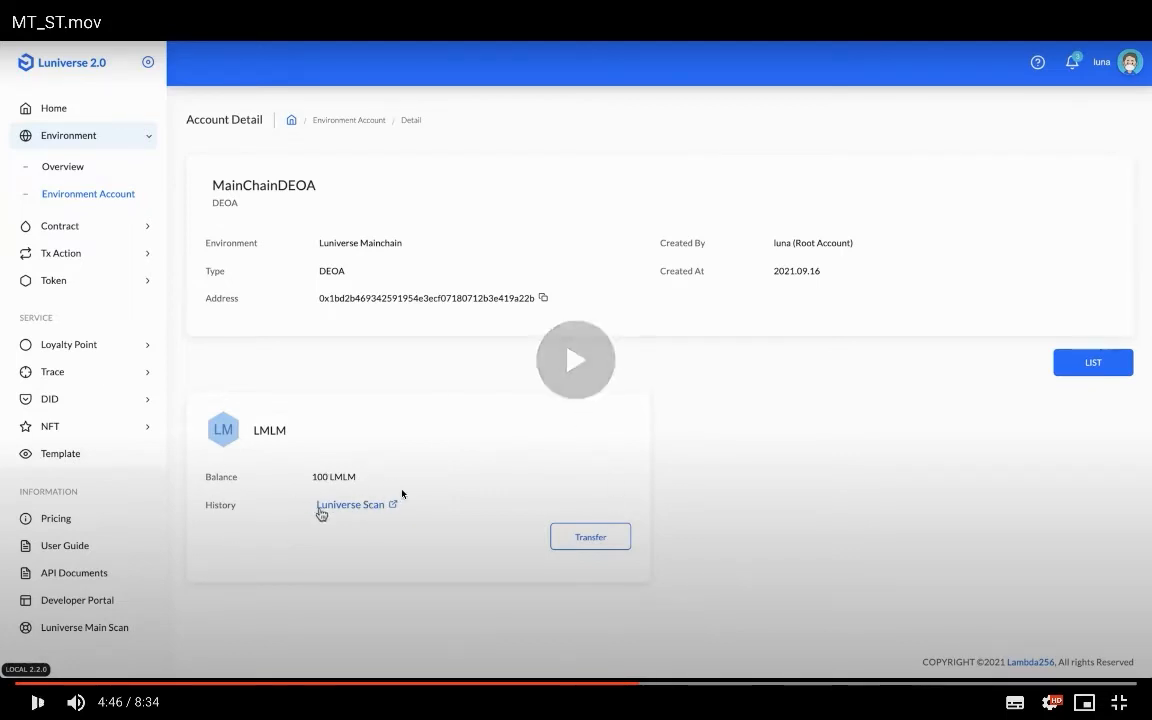
{"action": "left_click", "coordinate": [403, 494]}
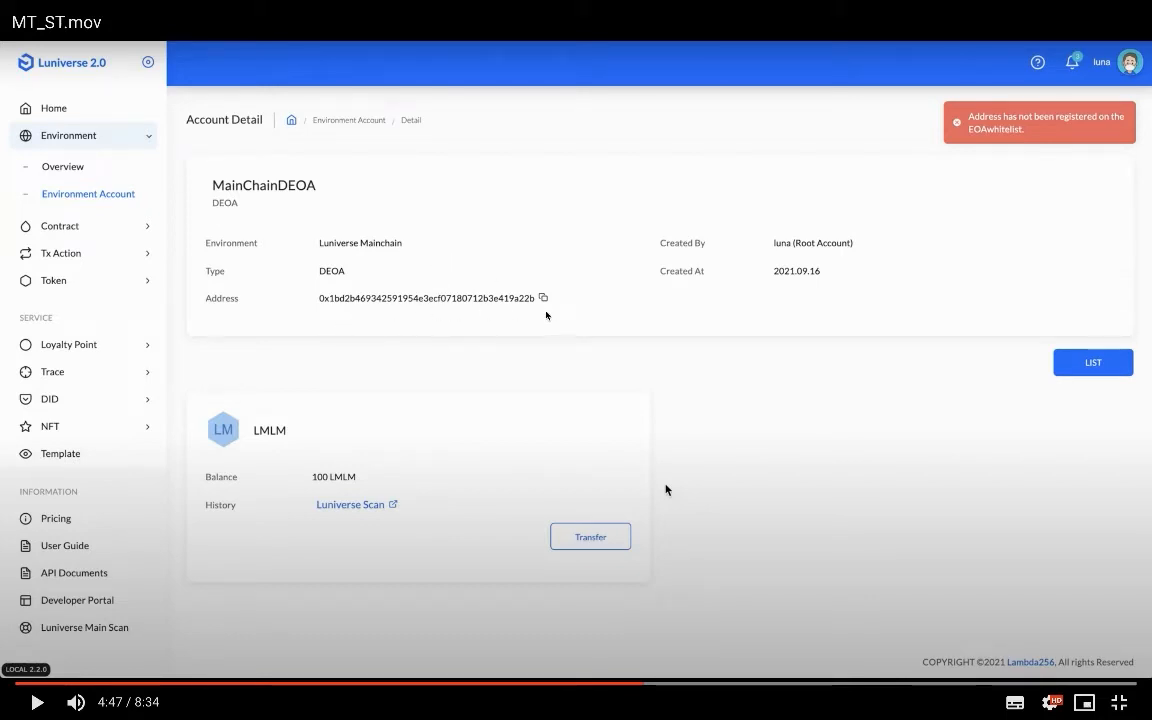
{"action": "left_click", "coordinate": [667, 490]}
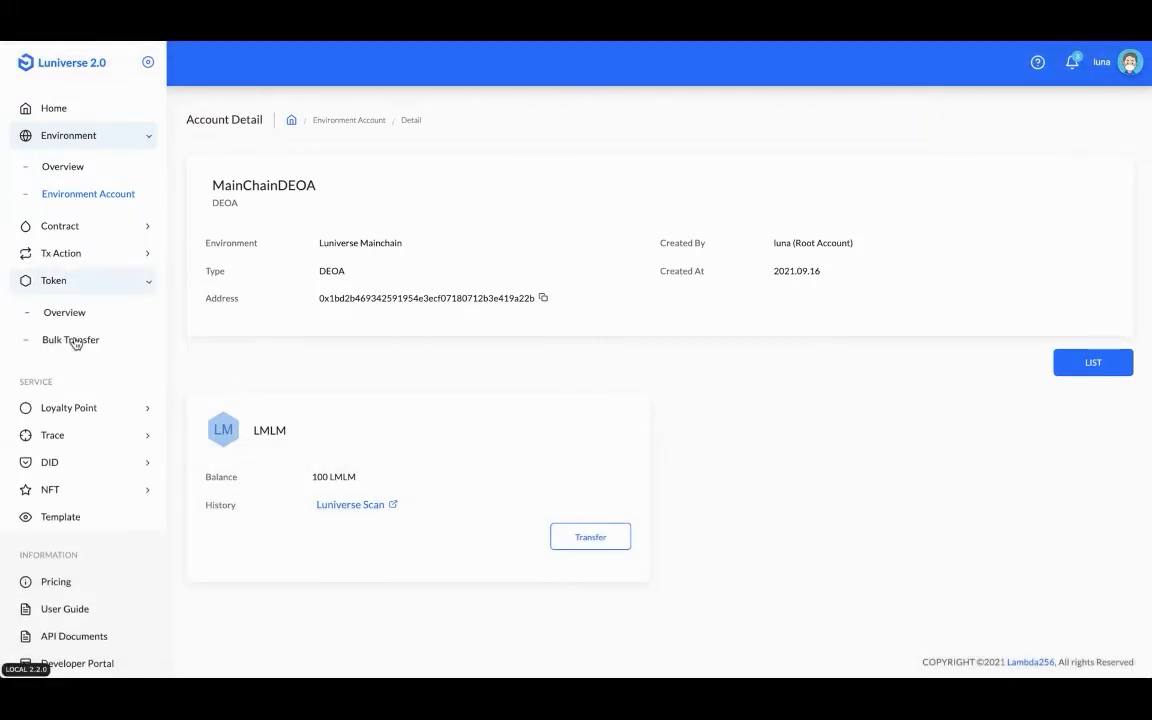
{"action": "left_click", "coordinate": [470, 376]}
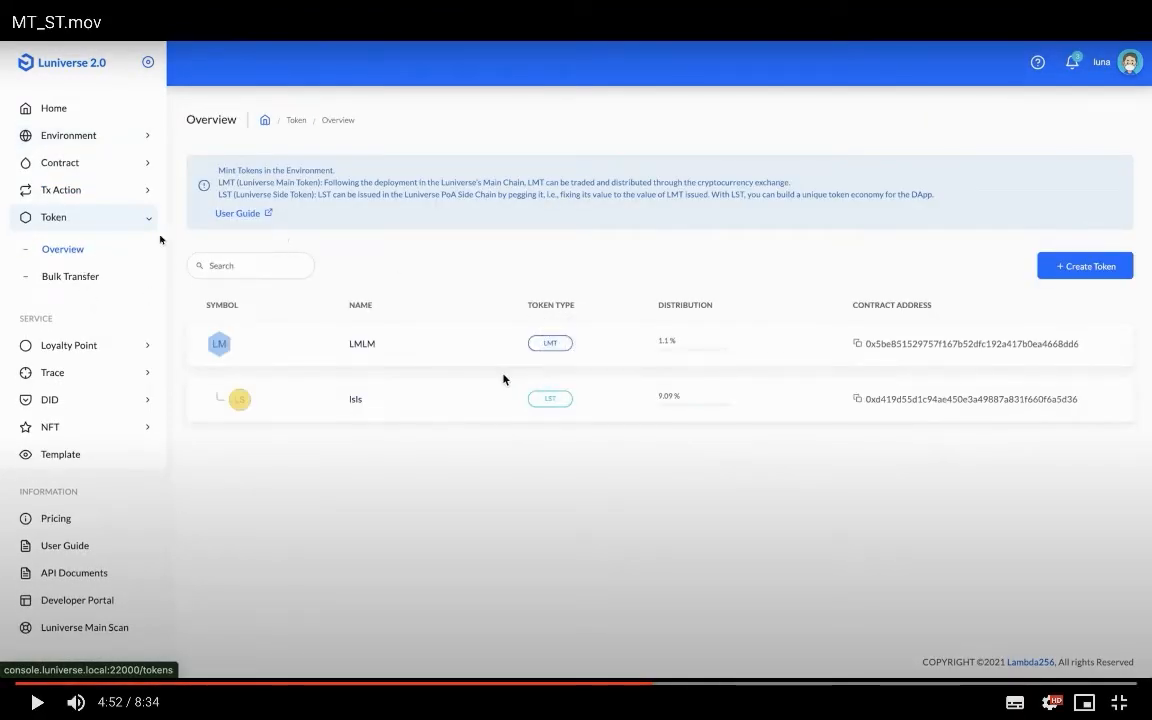
- Add the MainChainDEOA address to LMLM's EOA Whitelist with comment 'ADD MainChainDEOA Address'
{"action": "left_click", "coordinate": [309, 334]}
{"action": "left_click", "coordinate": [319, 350]}
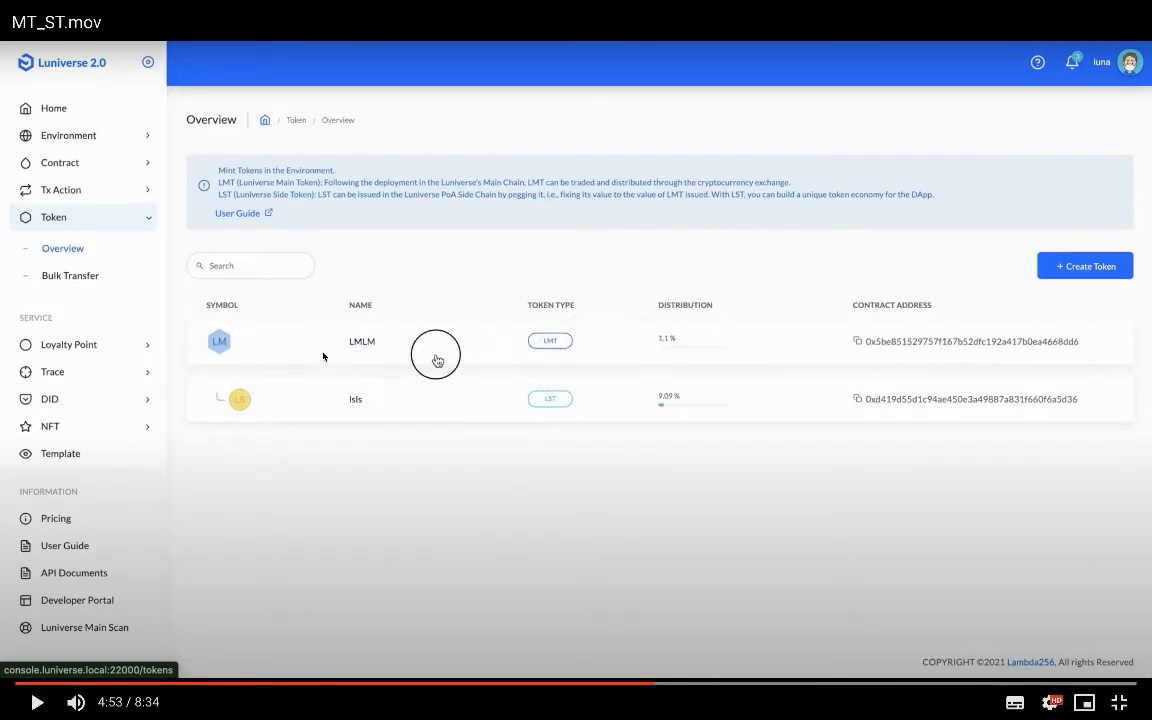
{"action": "left_click", "coordinate": [316, 310]}
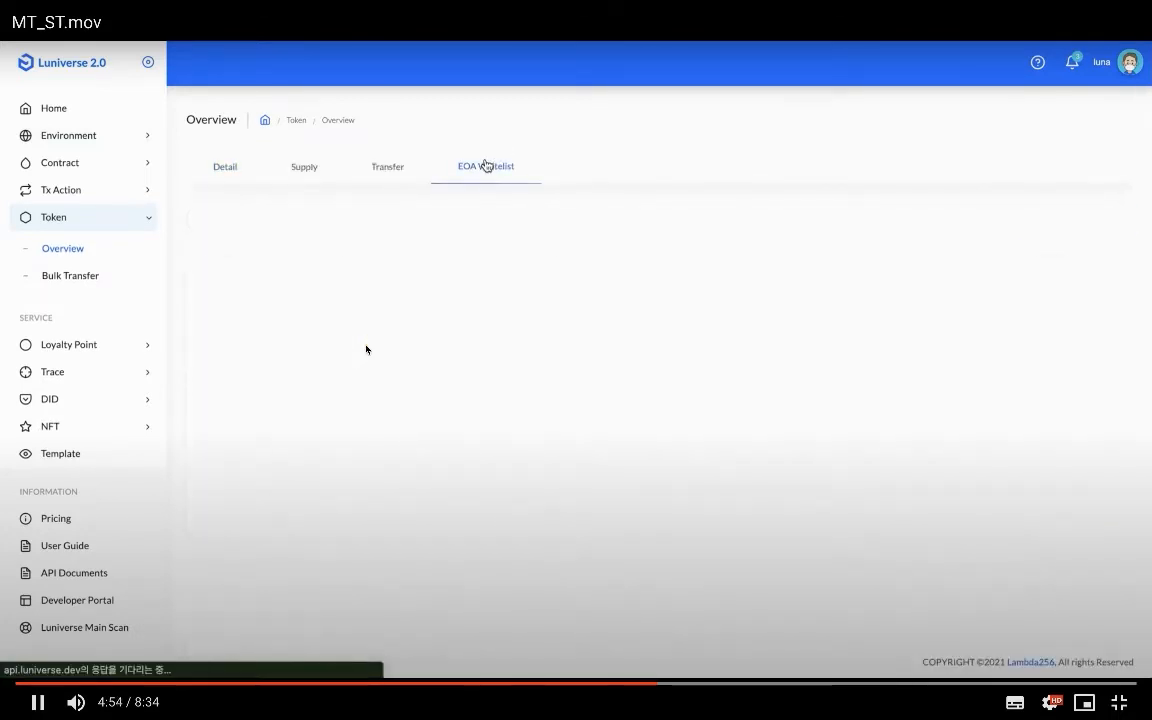
{"action": "left_click", "coordinate": [366, 350]}
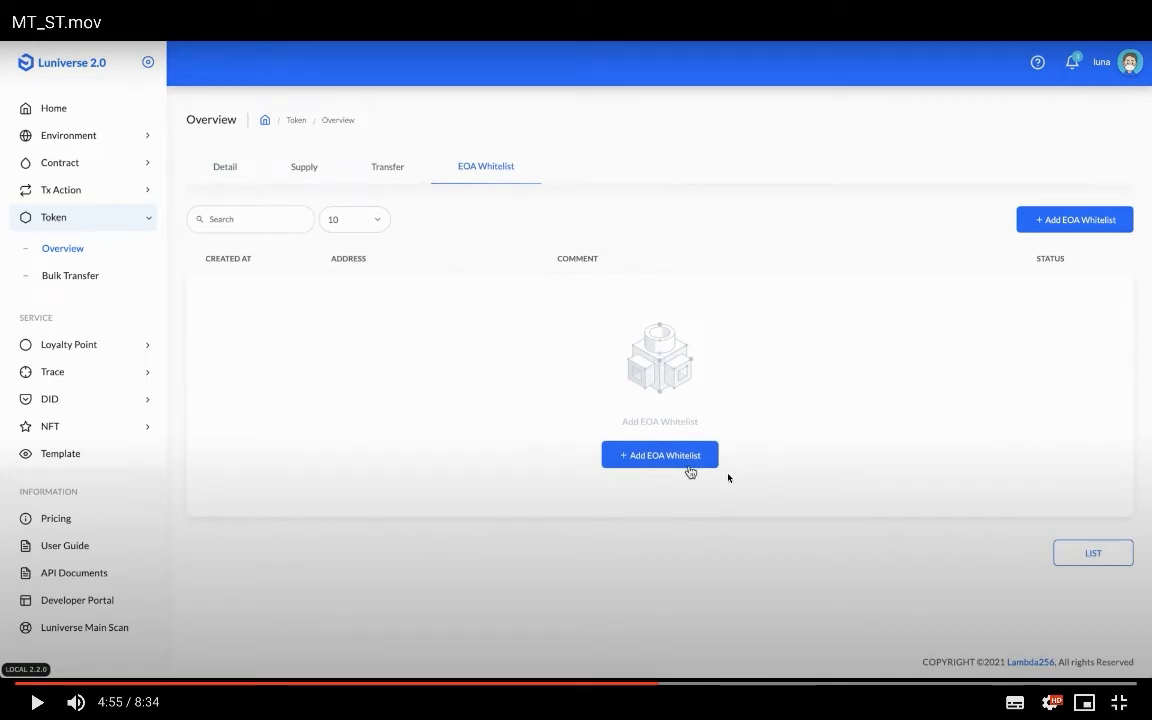
{"action": "left_click", "coordinate": [650, 480]}
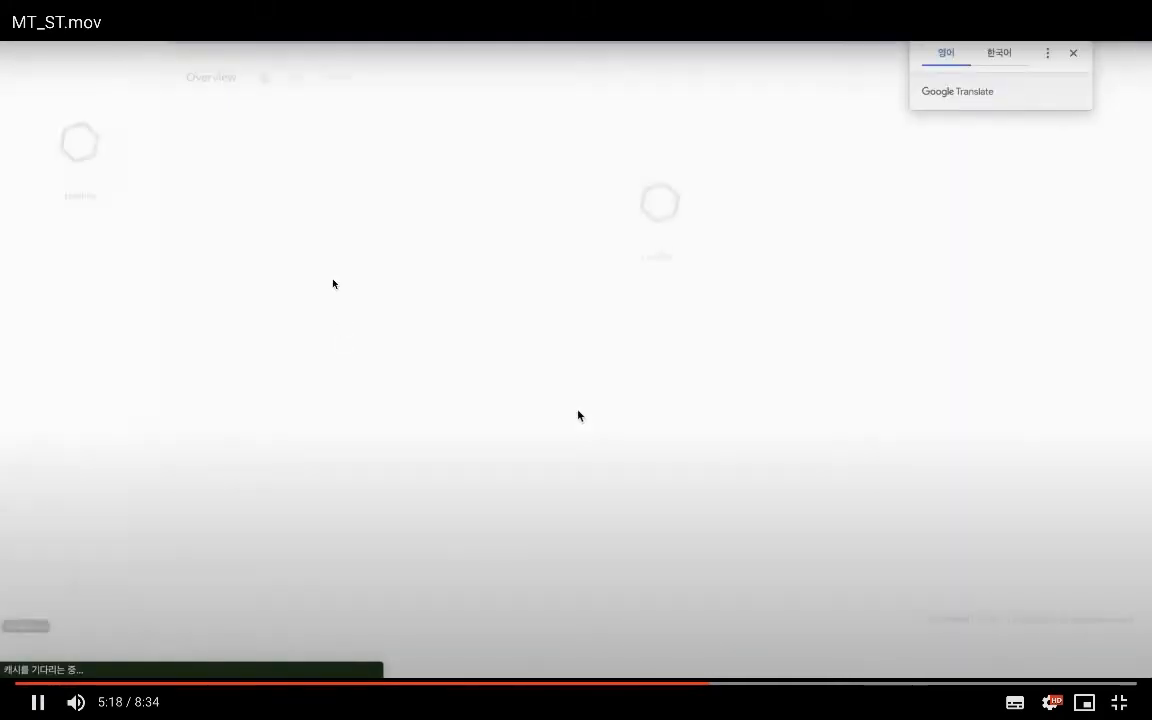
{"action": "left_click", "coordinate": [437, 323]}
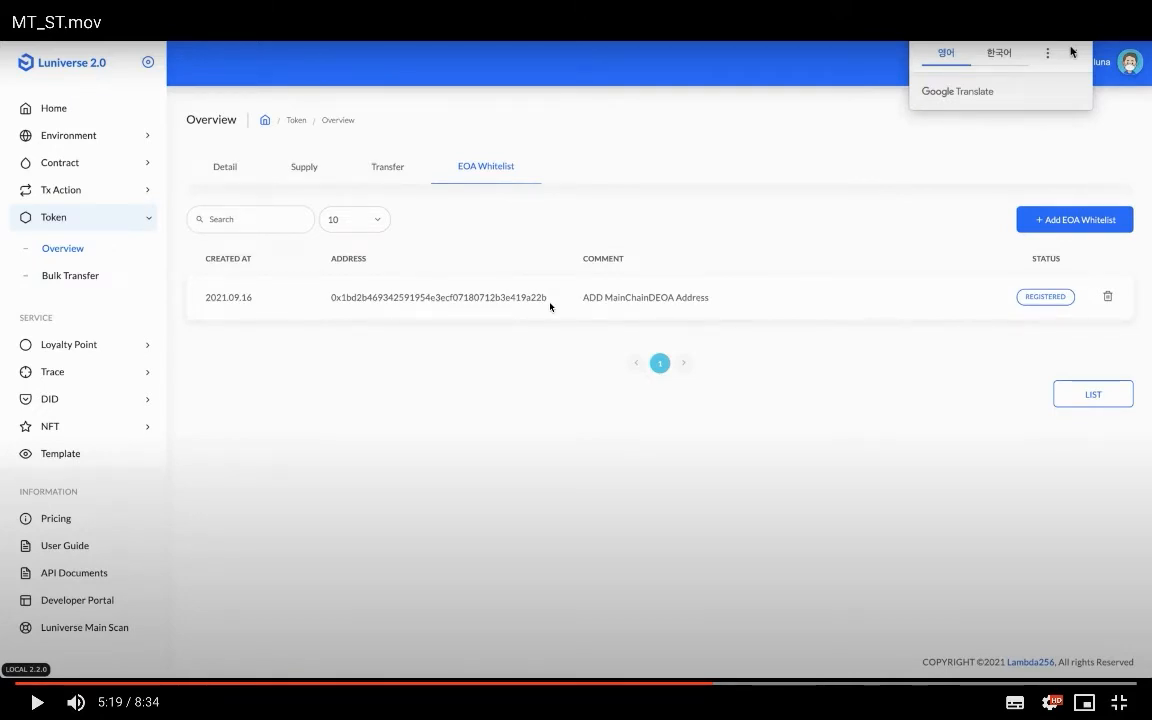
- Open MainChainDEOA's environment account and start a transfer from its LMLM balance
{"action": "left_click", "coordinate": [493, 297]}
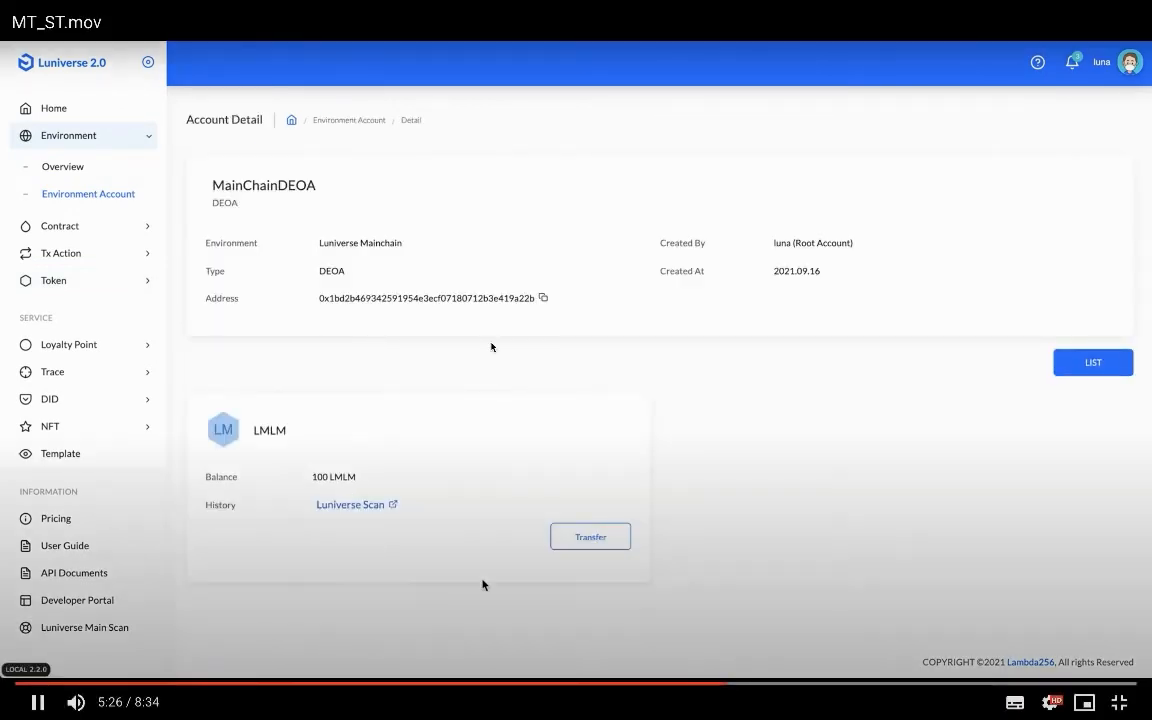
{"action": "left_click", "coordinate": [552, 457]}
{"action": "left_click", "coordinate": [552, 457]}
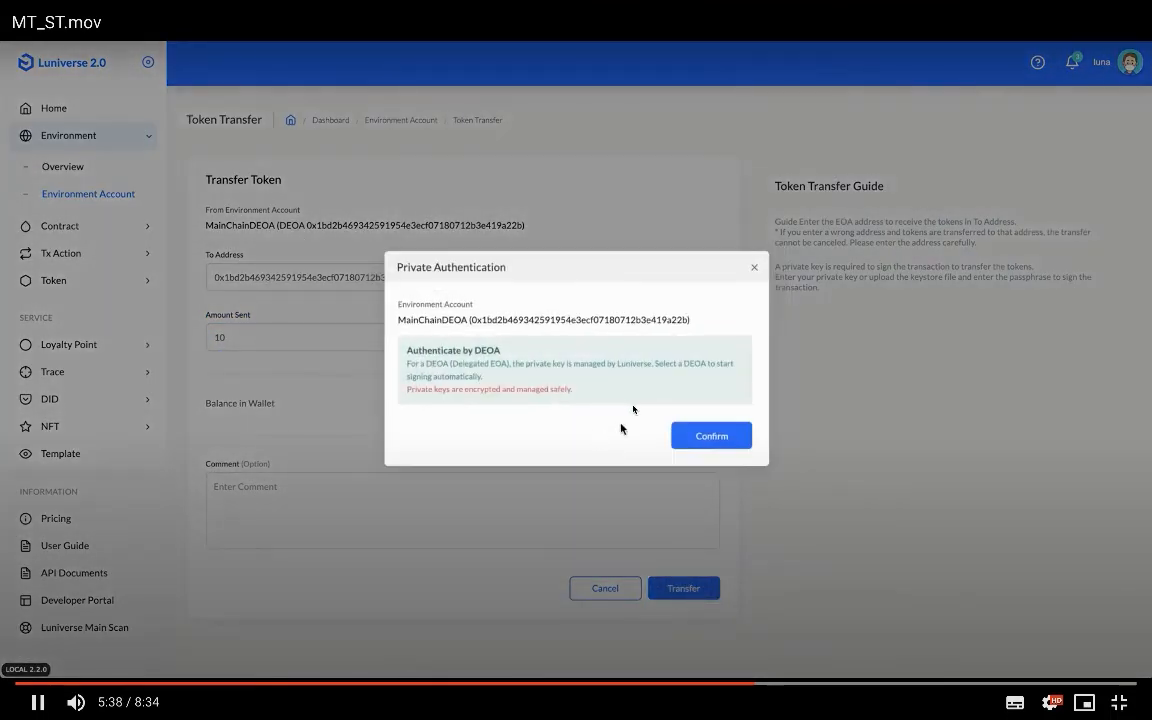
- Fill in a 10 LMLM transfer from MainChainDEOA and submit it for private authentication
{"action": "left_click", "coordinate": [635, 406]}
{"action": "left_click", "coordinate": [520, 367]}
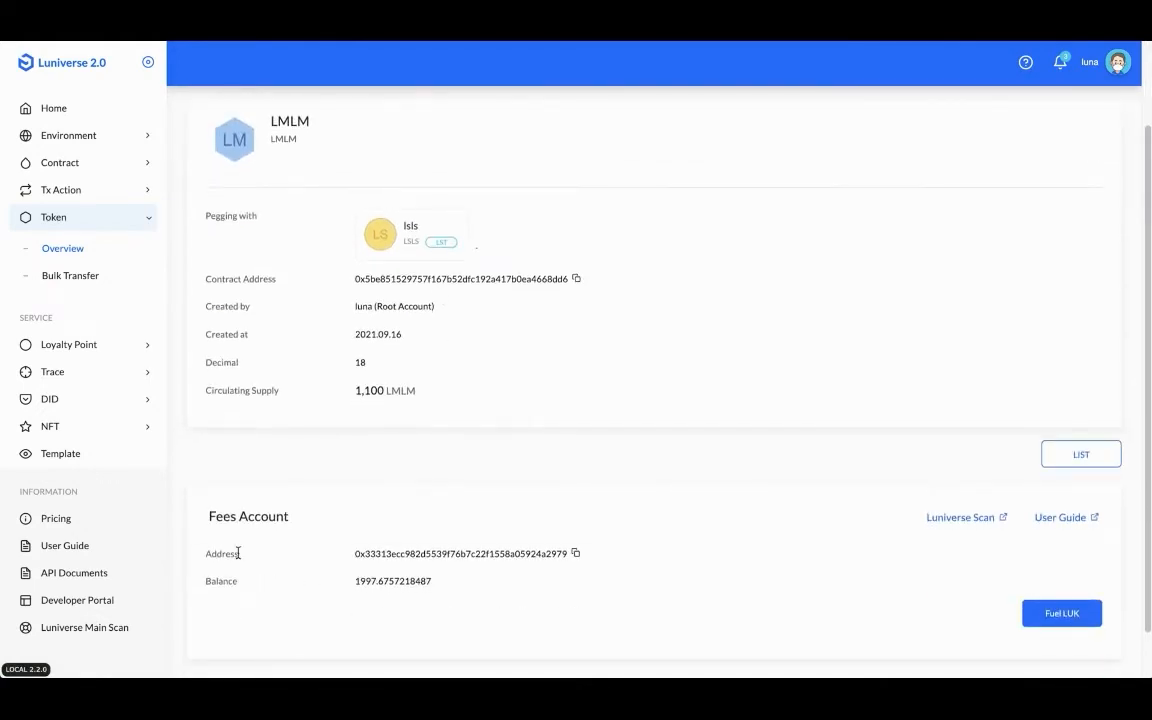
- Confirm the 10 LMLM transfer, then check the LMLM fees account balance of 1997.6757218487
{"action": "left_click", "coordinate": [520, 367]}
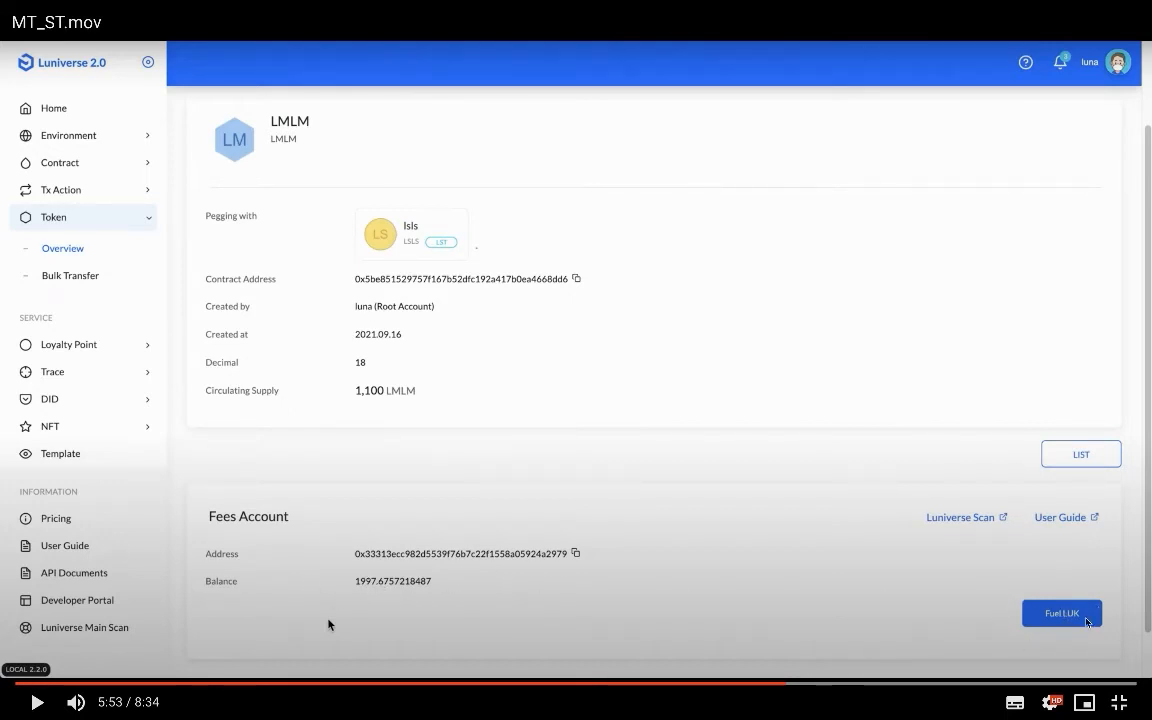
- Request 1,000 LUK of fuel for the LMLM fees account and confirm it
{"action": "left_click", "coordinate": [880, 568]}
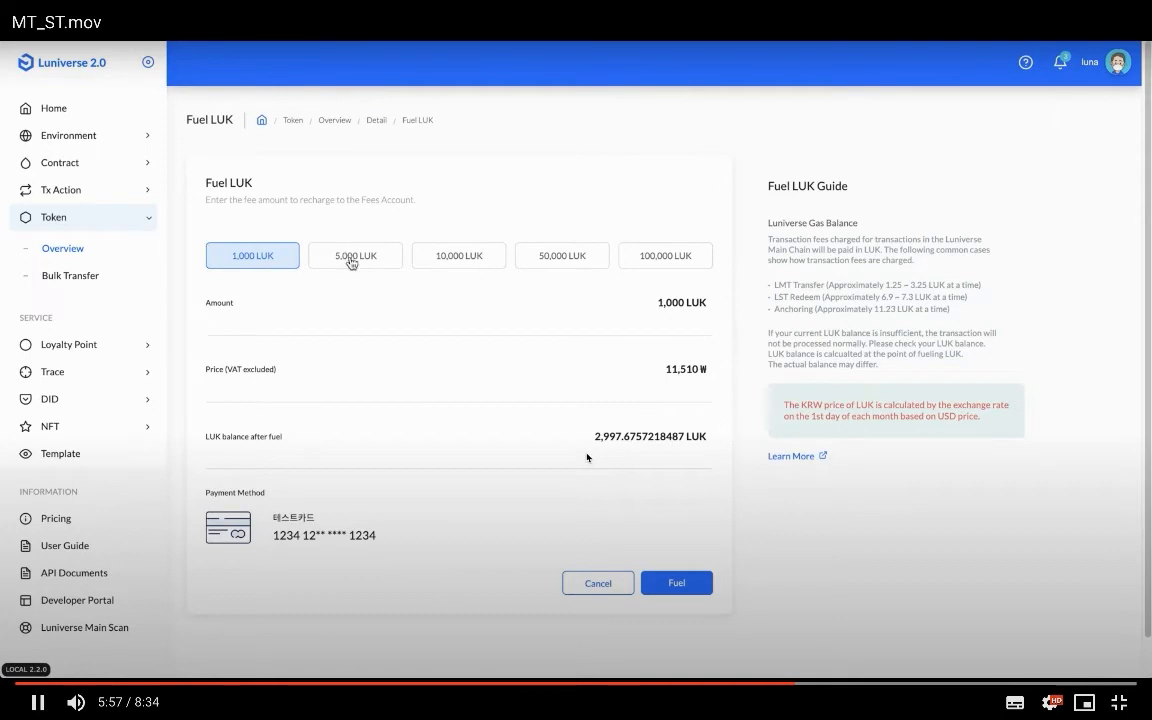
{"action": "left_click", "coordinate": [587, 457]}
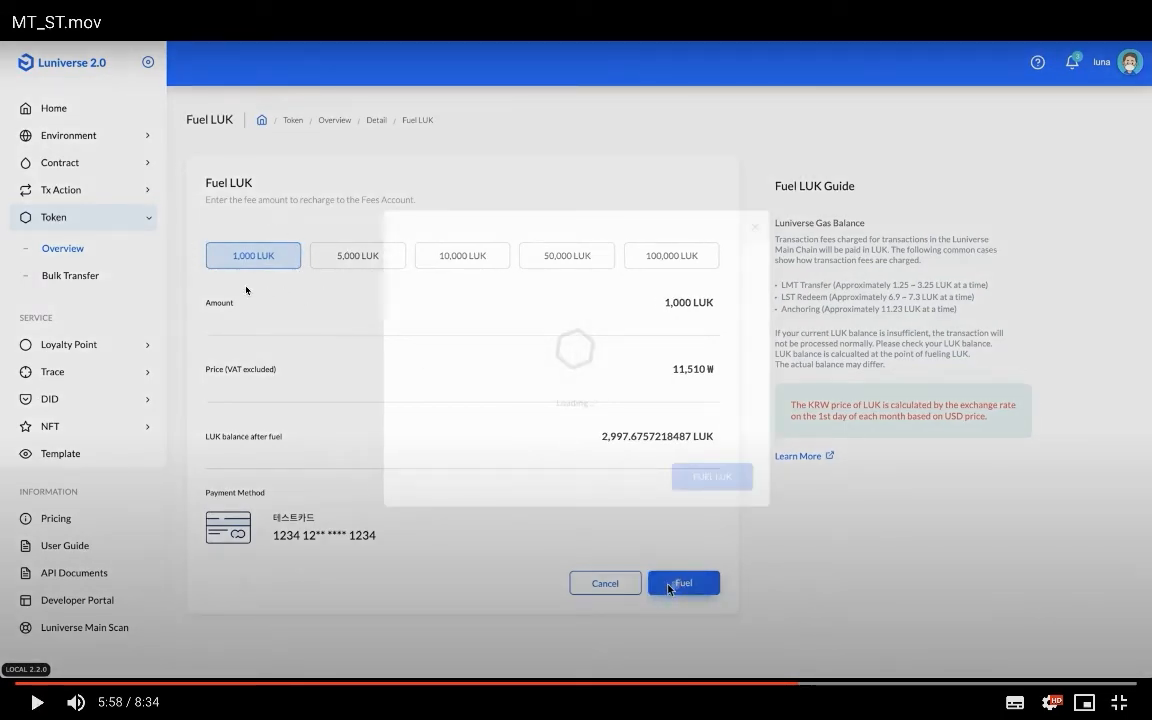
{"action": "left_click", "coordinate": [690, 526]}
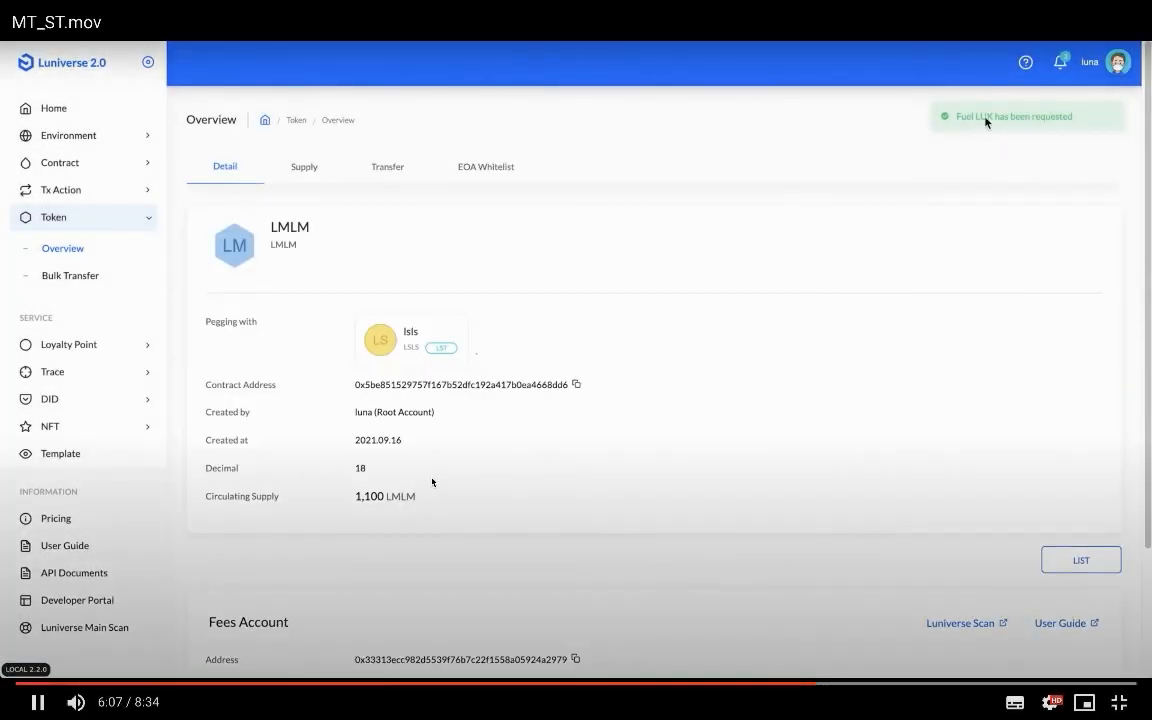
- Open the lsls token's Additional Mint form, showing 1 LMLM = 100 LSLS with 900 LMLM stakeable
{"action": "left_click", "coordinate": [432, 482]}
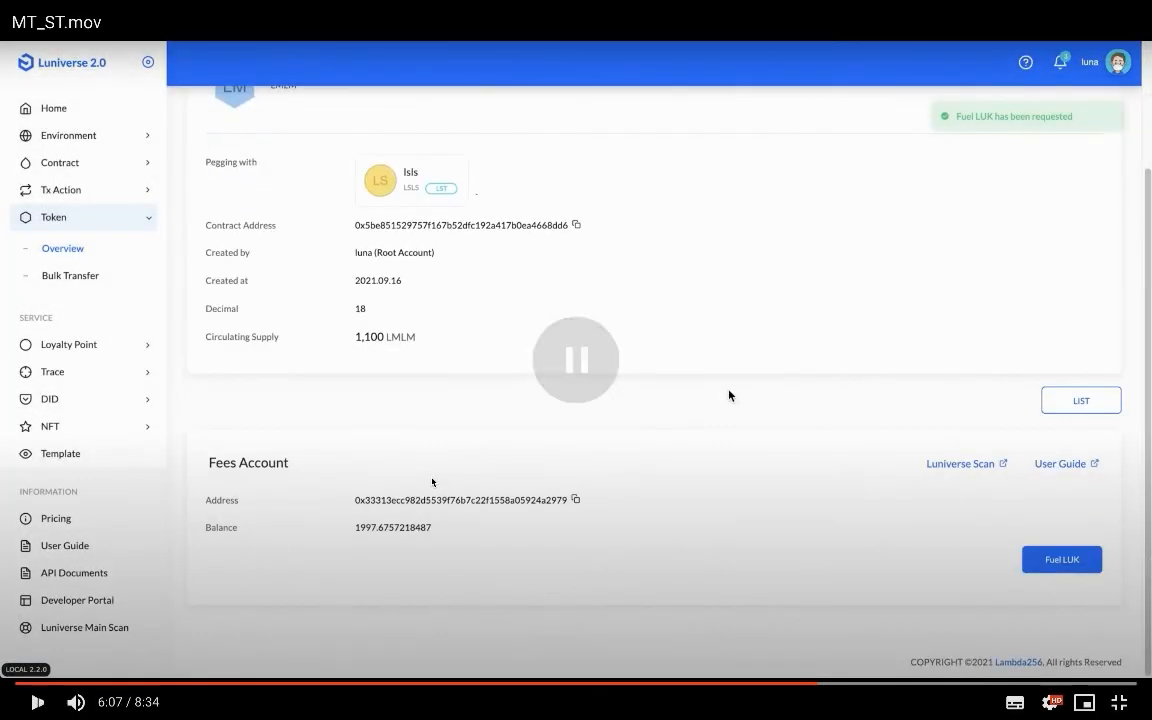
{"action": "left_click", "coordinate": [432, 482]}
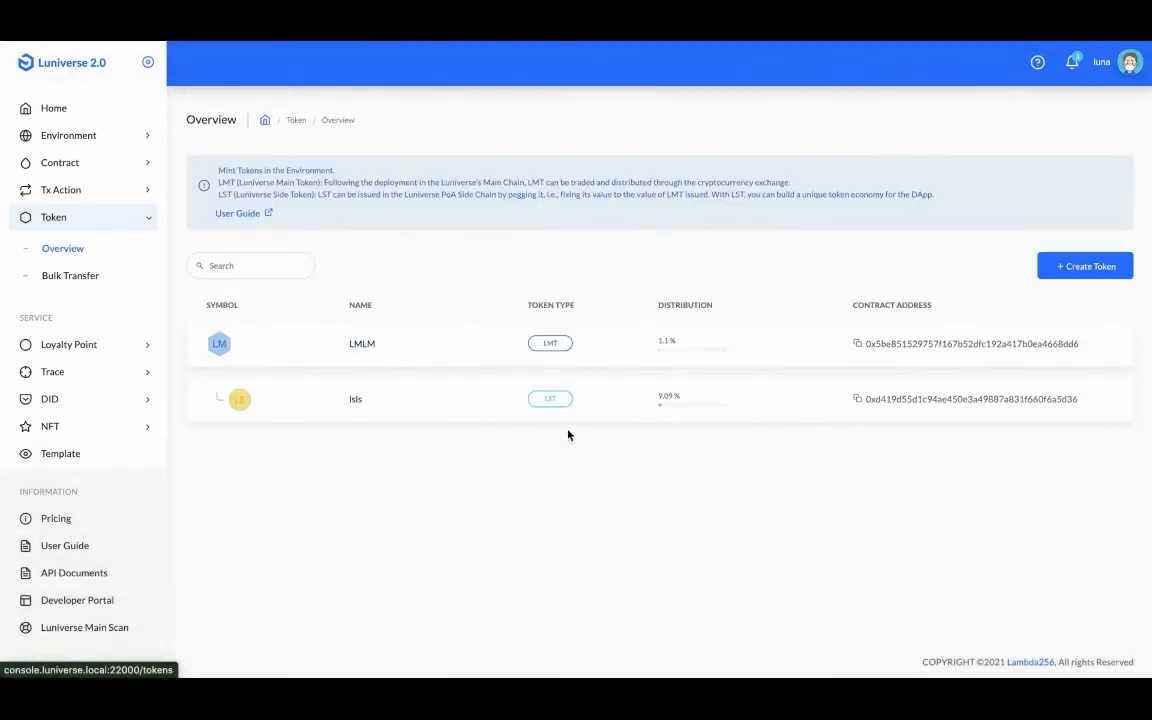
{"action": "left_click", "coordinate": [432, 482]}
{"action": "left_click", "coordinate": [432, 482]}
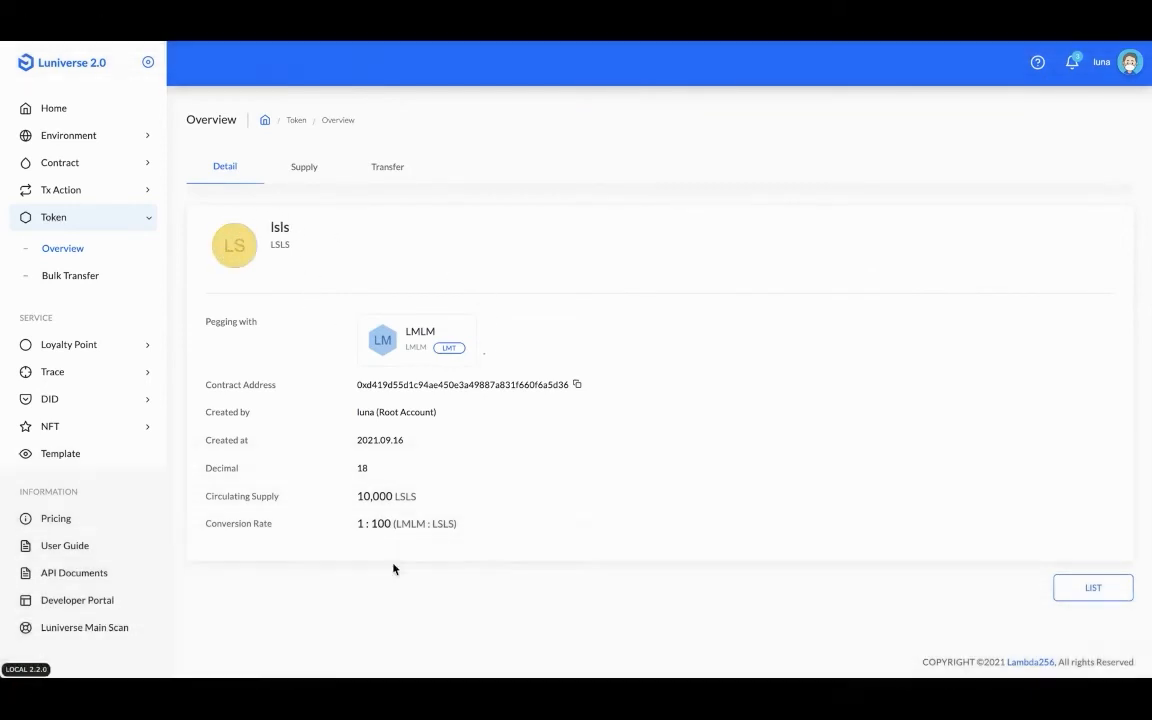
{"action": "left_click", "coordinate": [432, 482]}
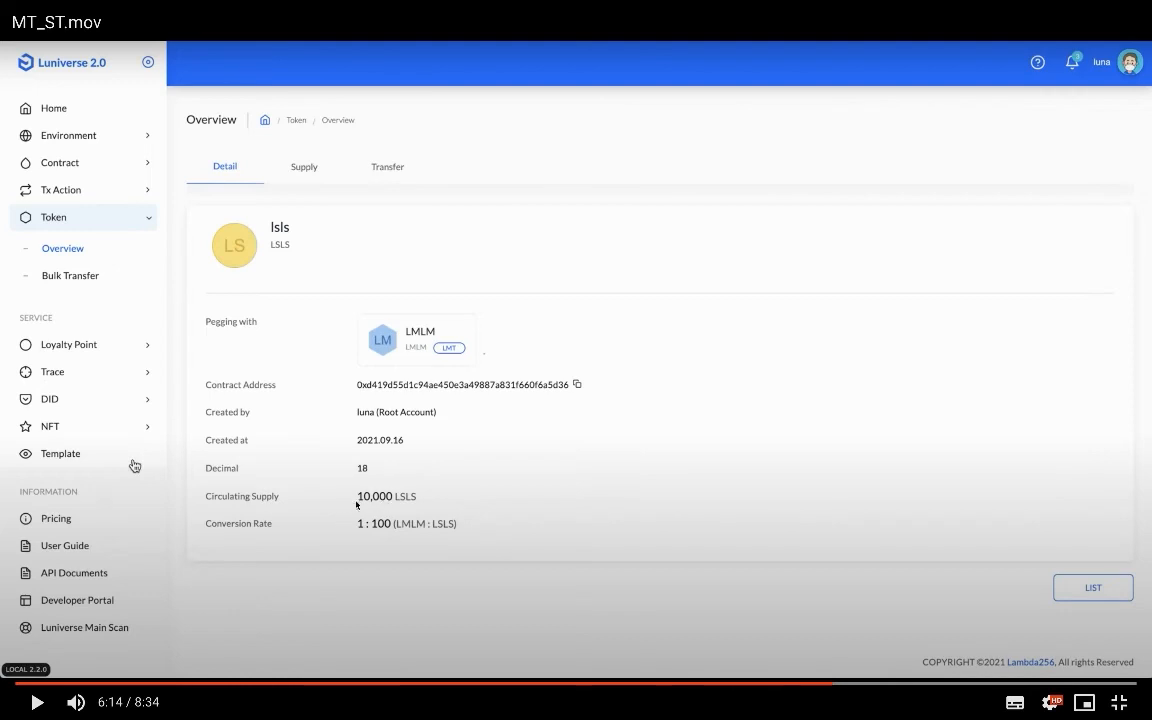
{"action": "left_click", "coordinate": [459, 543]}
{"action": "left_click", "coordinate": [459, 544]}
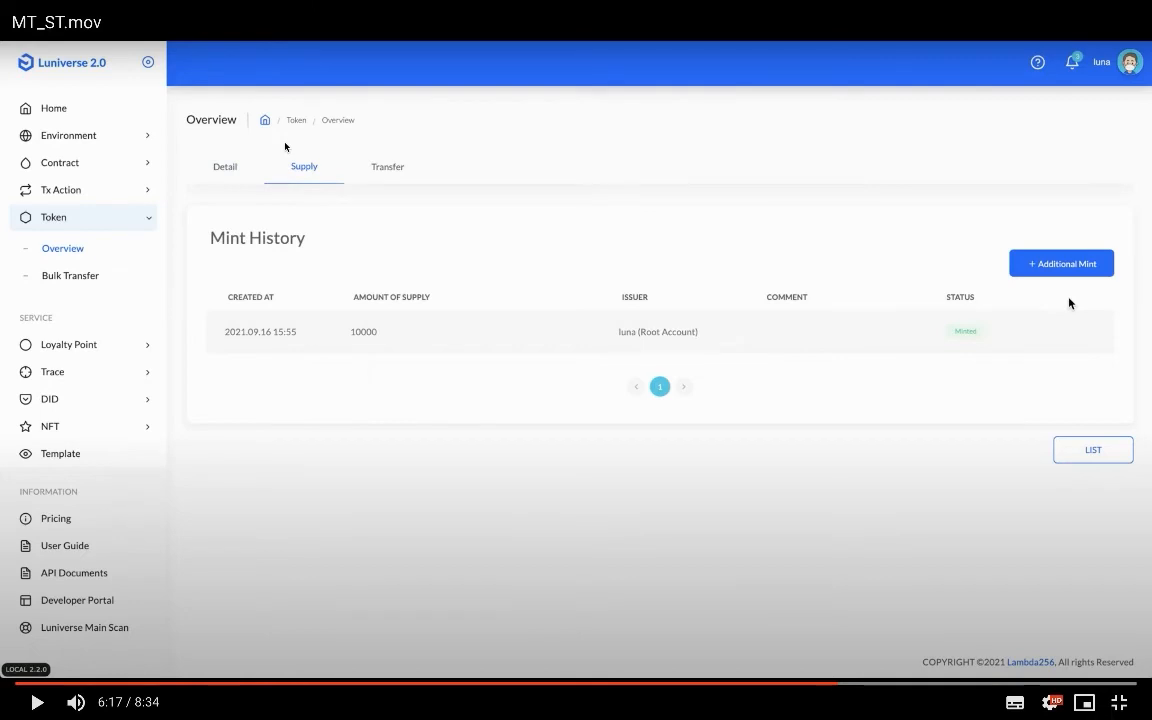
{"action": "left_click", "coordinate": [1069, 303]}
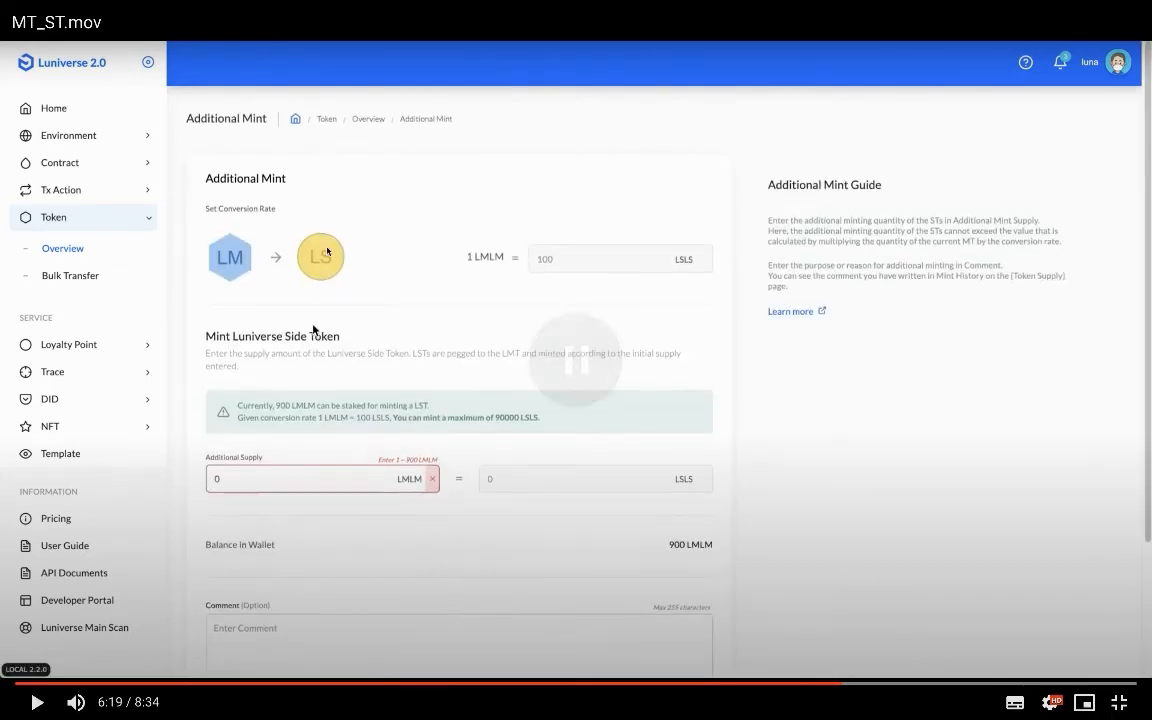
- Mint 10,000 more lsls with comment '10000 MINT' and check it in Mint History
{"action": "left_click", "coordinate": [349, 347]}
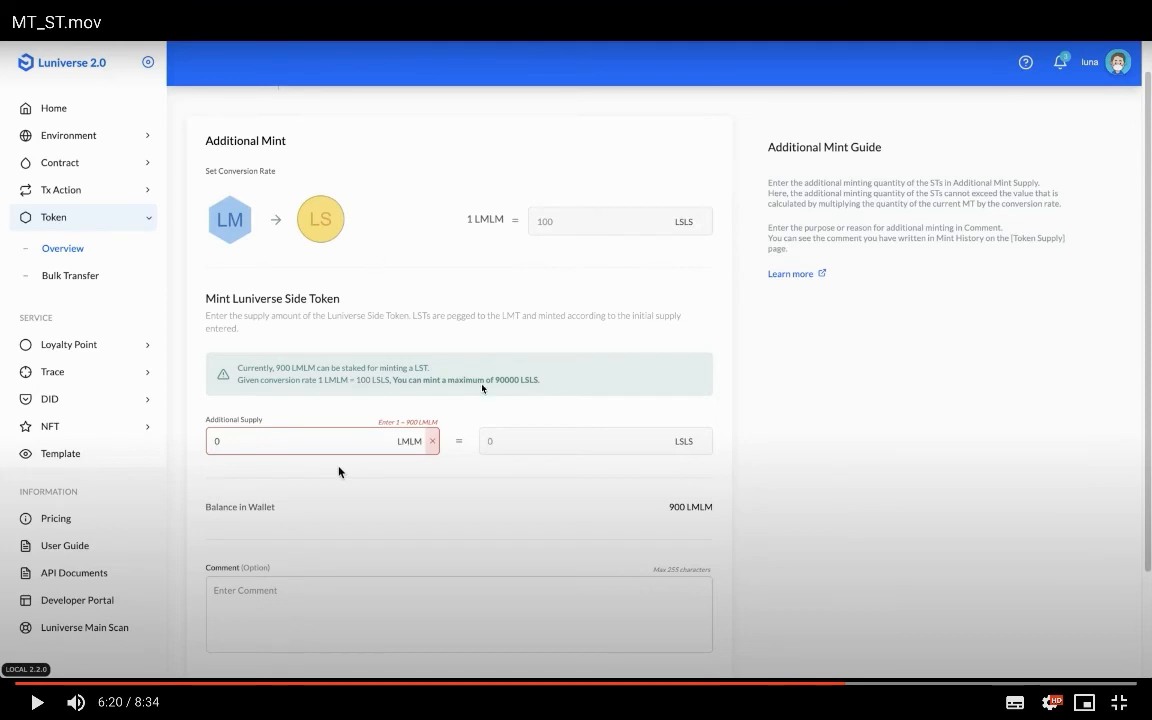
{"action": "left_click", "coordinate": [581, 424]}
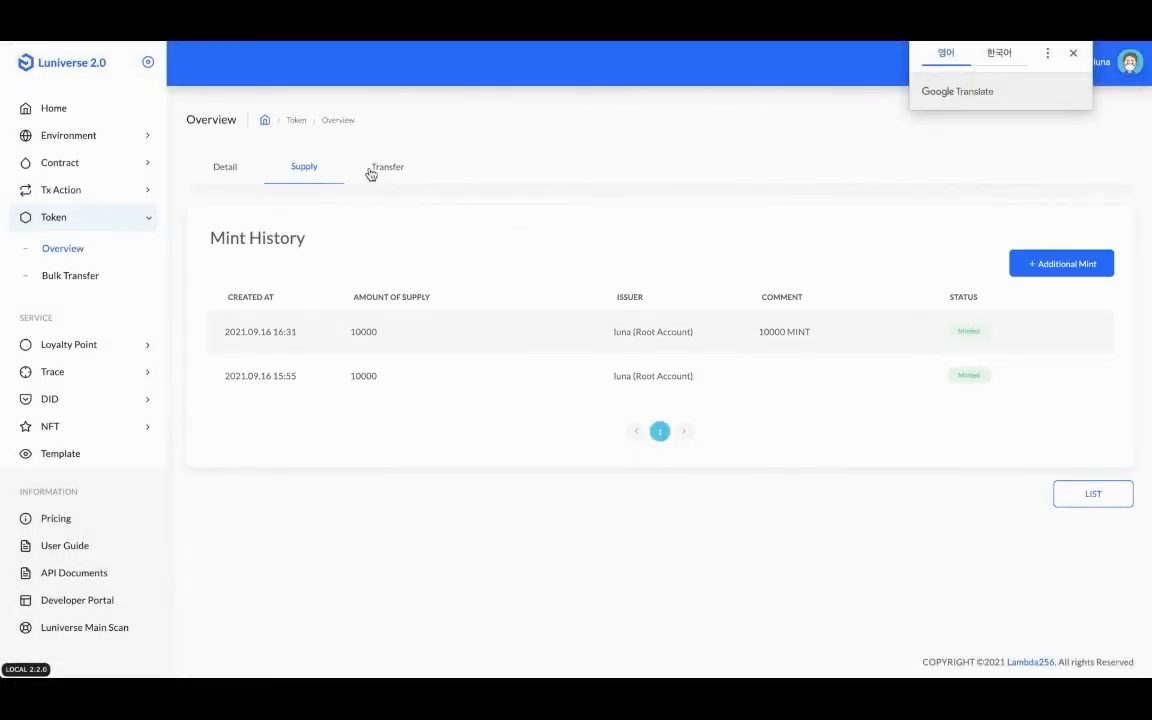
- Leave the lsls transfer form and go to the Environment Account list
{"action": "left_click", "coordinate": [664, 346]}
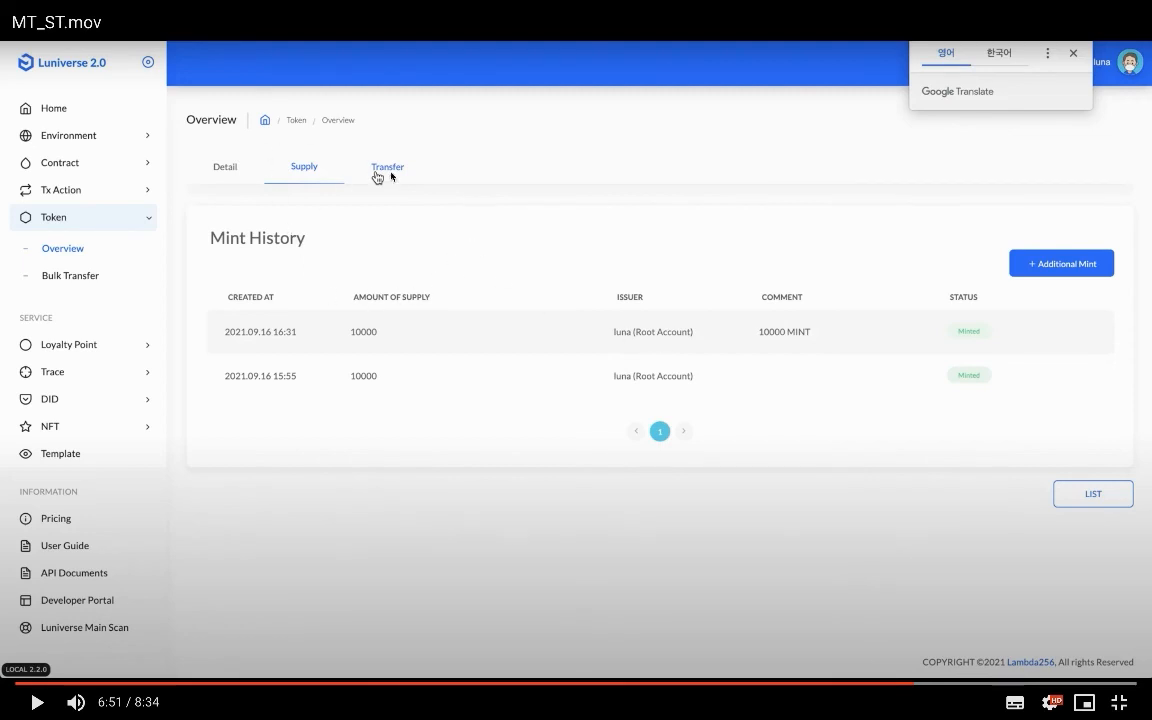
{"action": "left_click", "coordinate": [402, 235]}
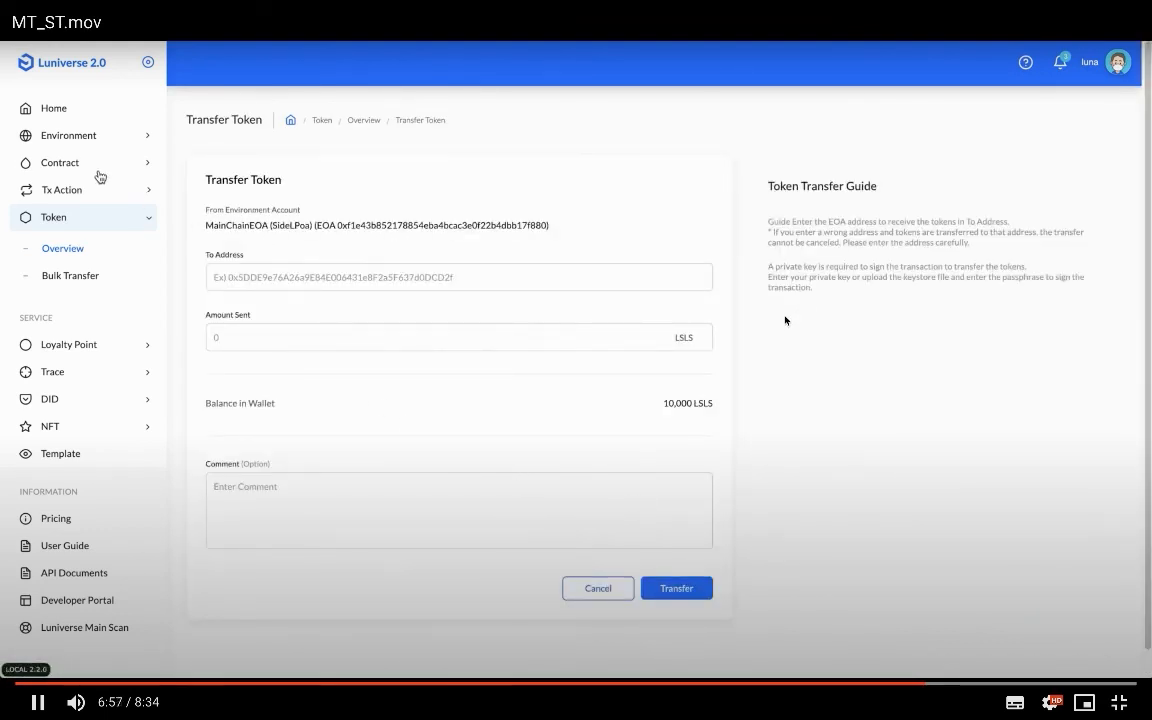
{"action": "left_click", "coordinate": [74, 138]}
{"action": "left_click", "coordinate": [72, 198]}
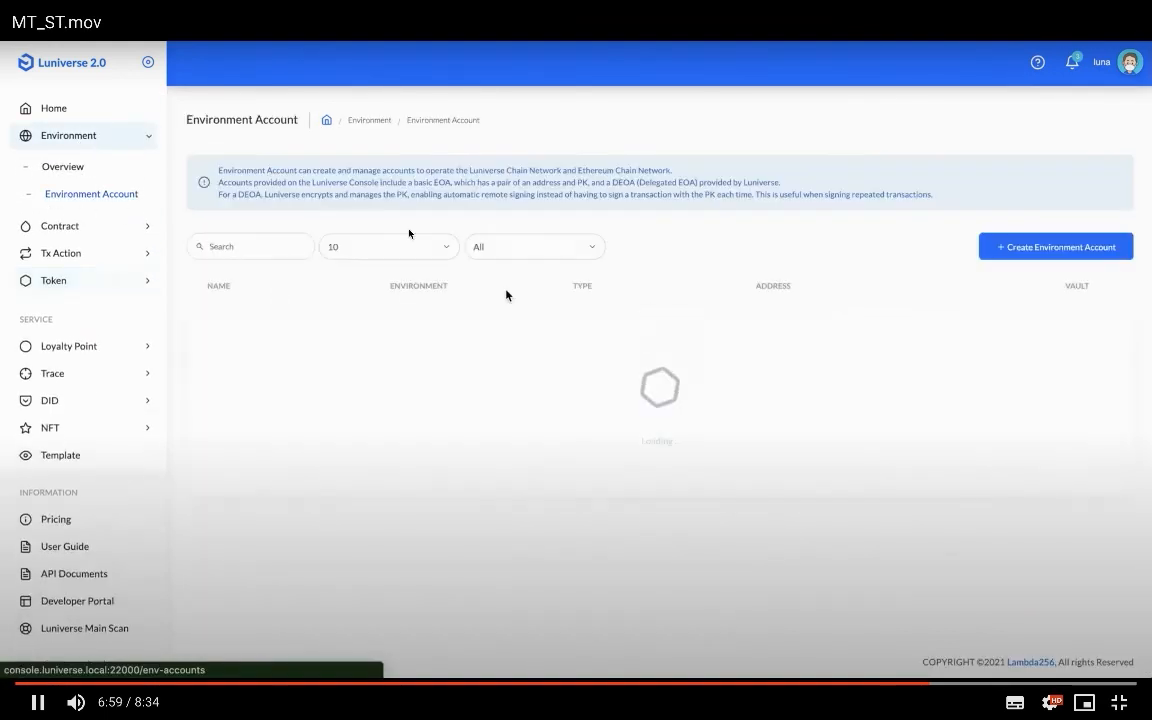
- Start a new environment account on SideLPoa as a delegated DEOA account
{"action": "left_click", "coordinate": [1053, 252]}
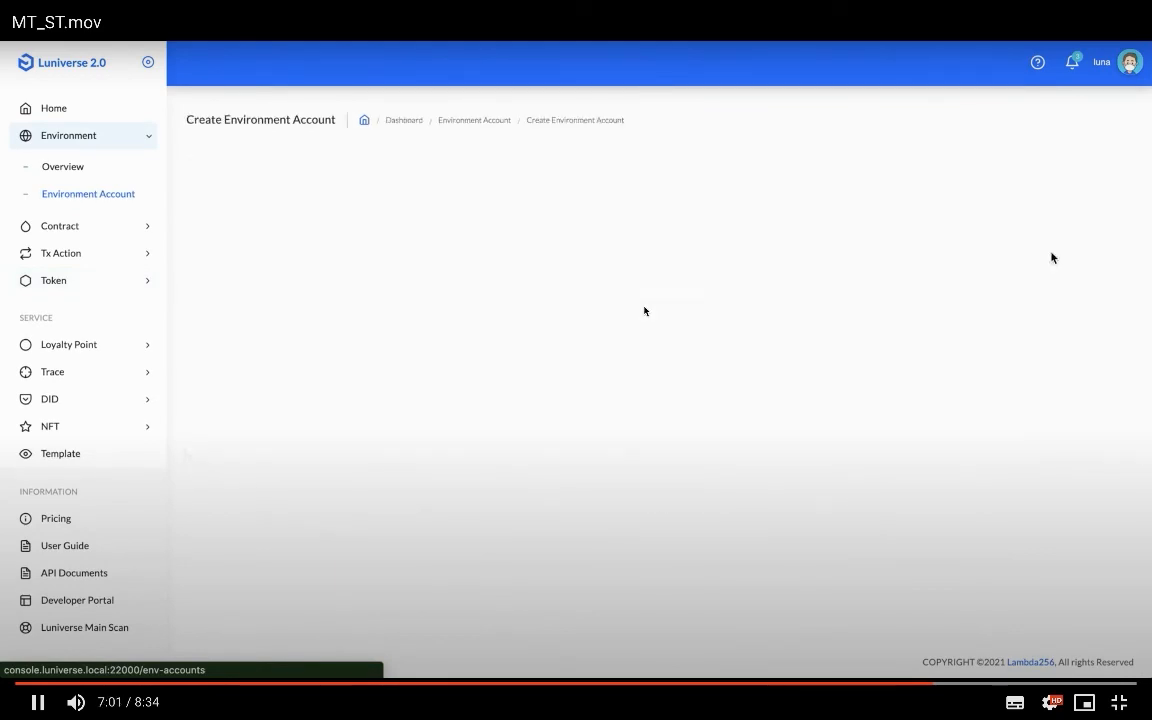
{"action": "left_click", "coordinate": [290, 334]}
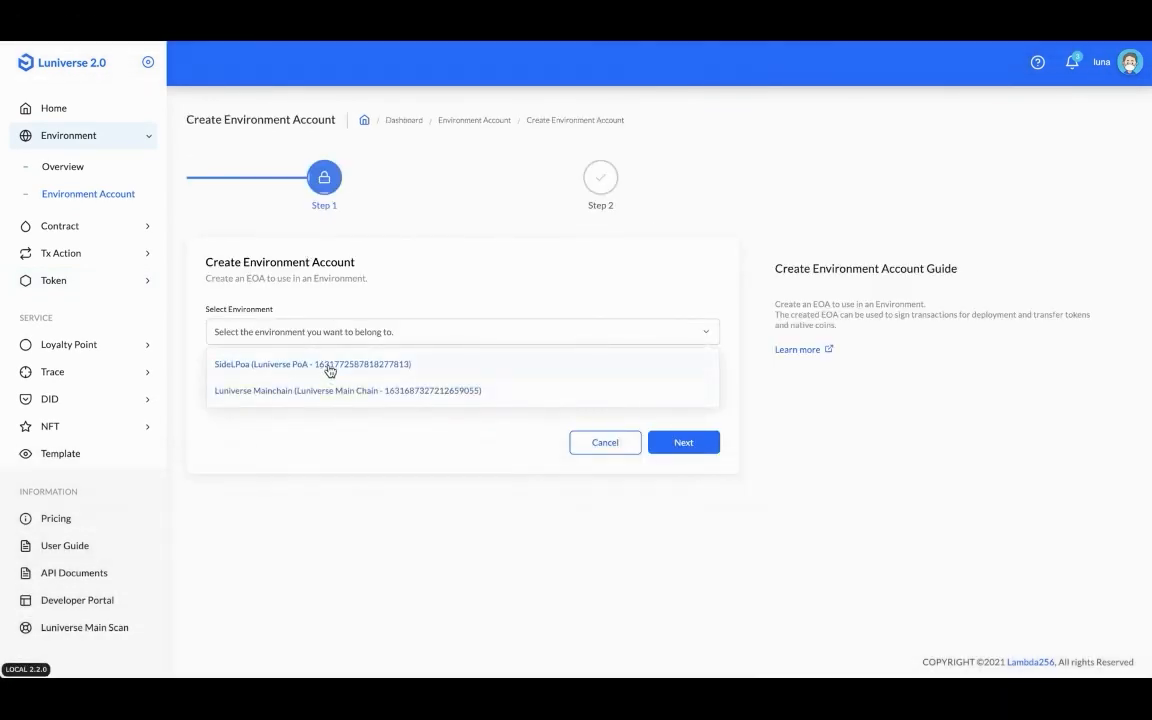
{"action": "left_click", "coordinate": [320, 364]}
{"action": "left_click", "coordinate": [333, 390]}
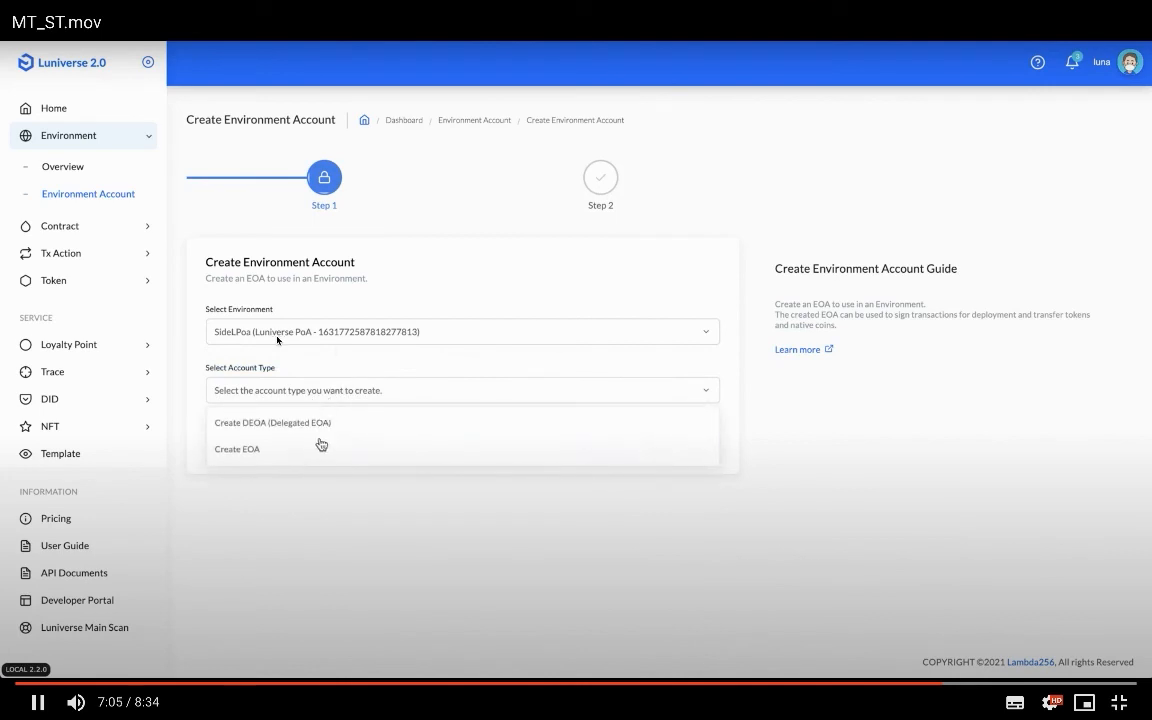
{"action": "left_click", "coordinate": [327, 418]}
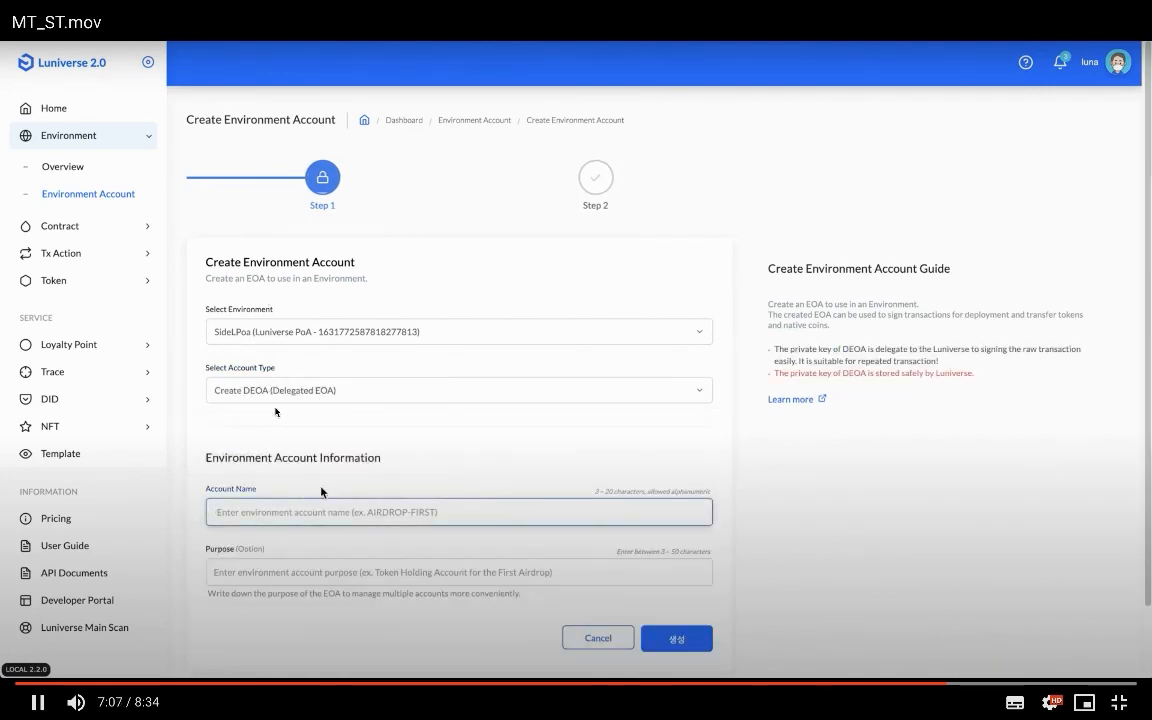
- Name the account SideDEOA with purpose DEOA and create it
{"action": "type", "text": "S"}
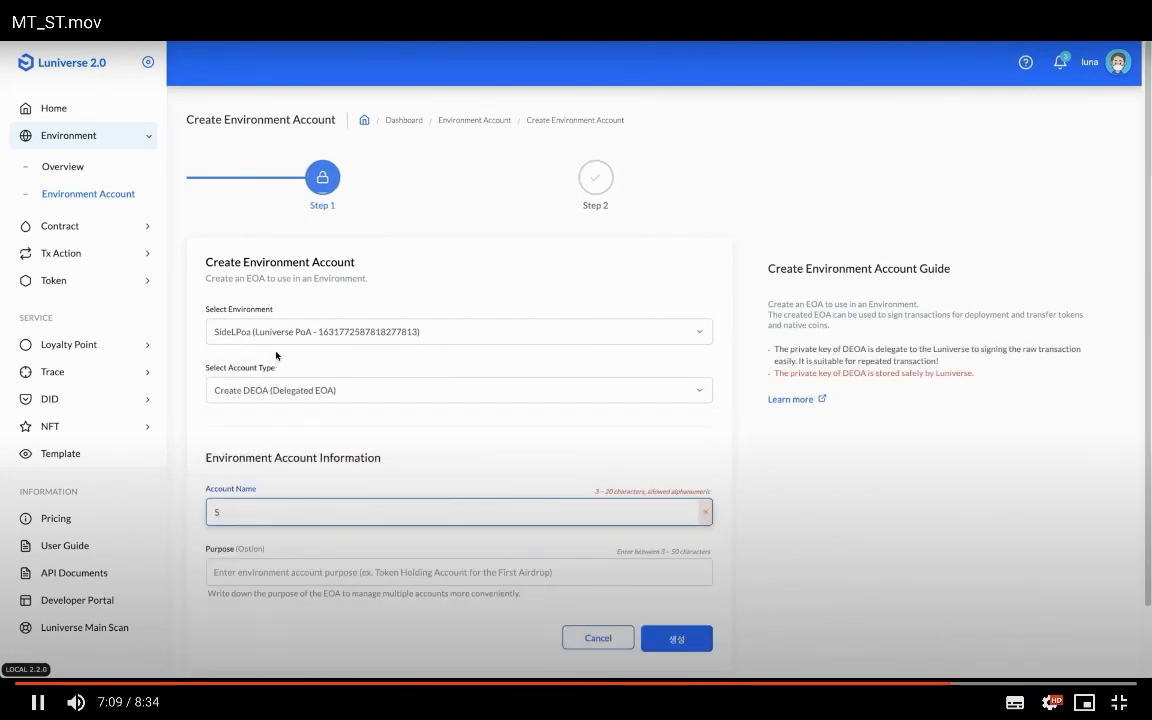
{"action": "type", "text": "ID"}
{"action": "key", "text": "BackSpace"}
{"action": "type", "text": "ID"}
{"action": "key", "text": "BackSpace"}
{"action": "key", "text": "BackSpace"}
{"action": "type", "text": "ideDEOA"}
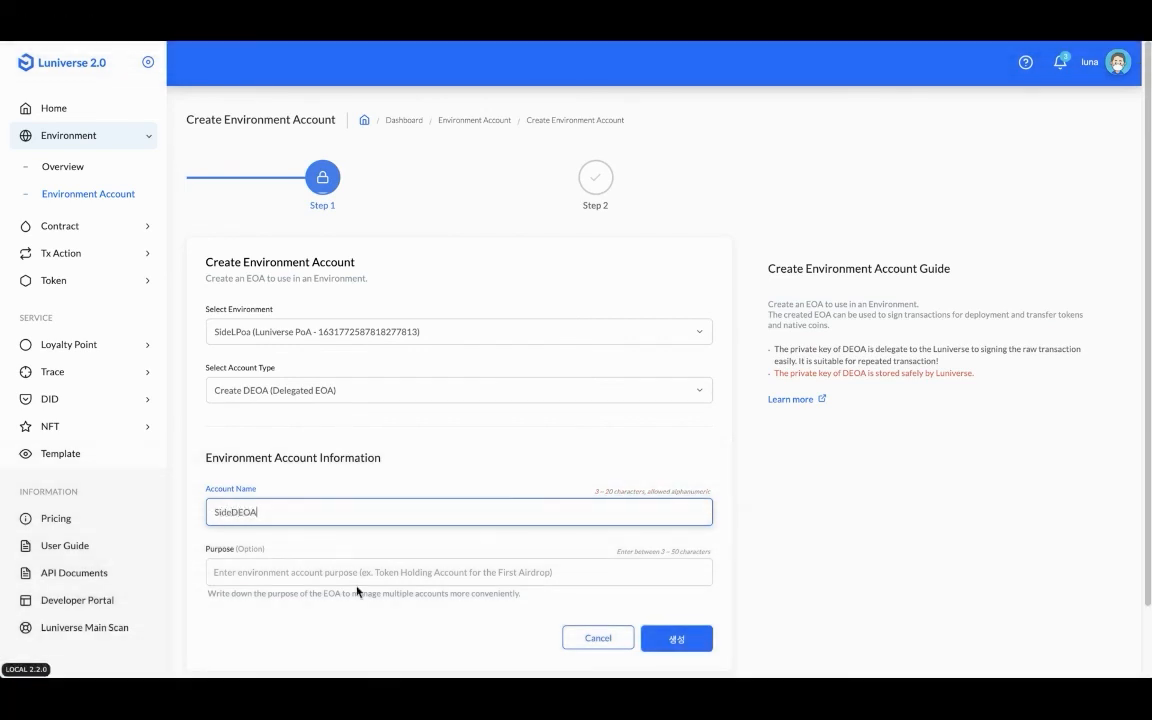
{"action": "left_click", "coordinate": [357, 577]}
{"action": "type", "text": "DEOA"}
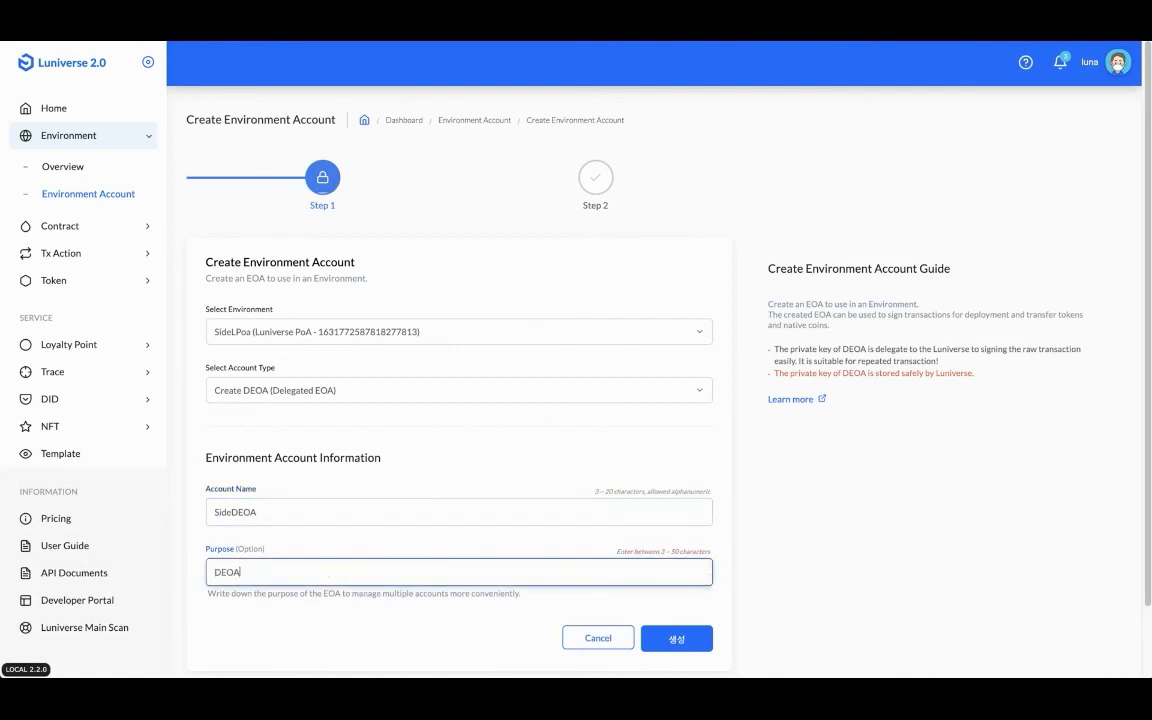
{"action": "left_click", "coordinate": [676, 638]}
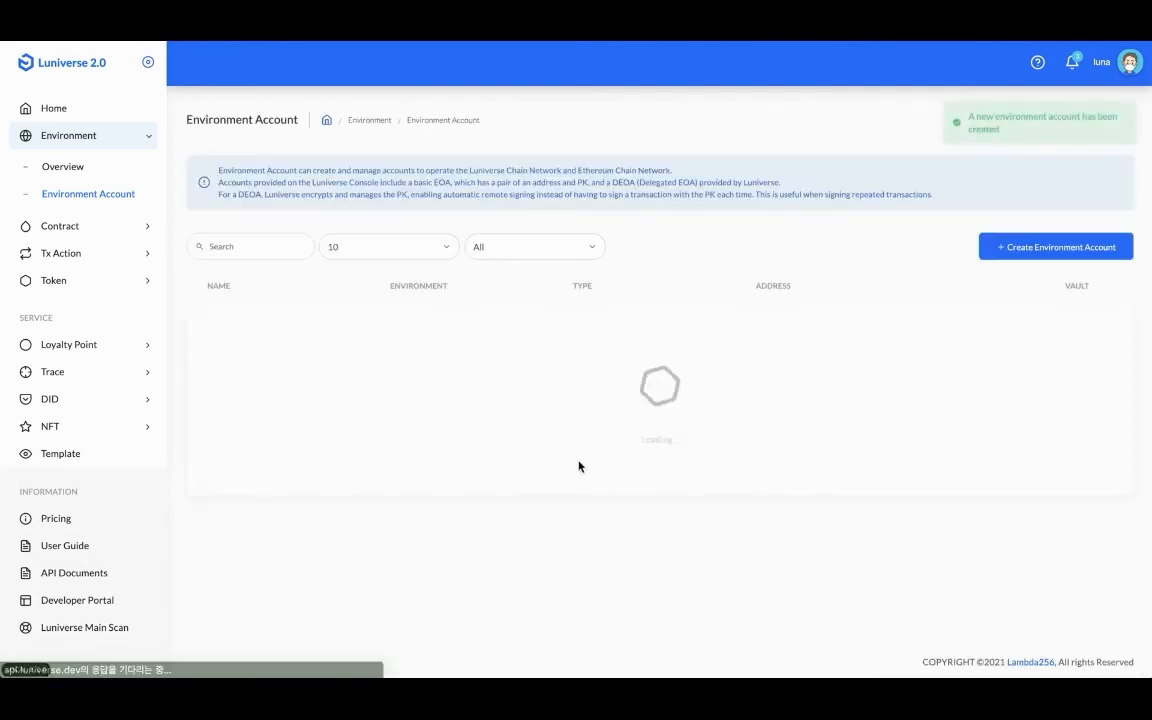
- Copy SideDEOA's address and open a new LSLS token transfer form
{"action": "left_click", "coordinate": [509, 327]}
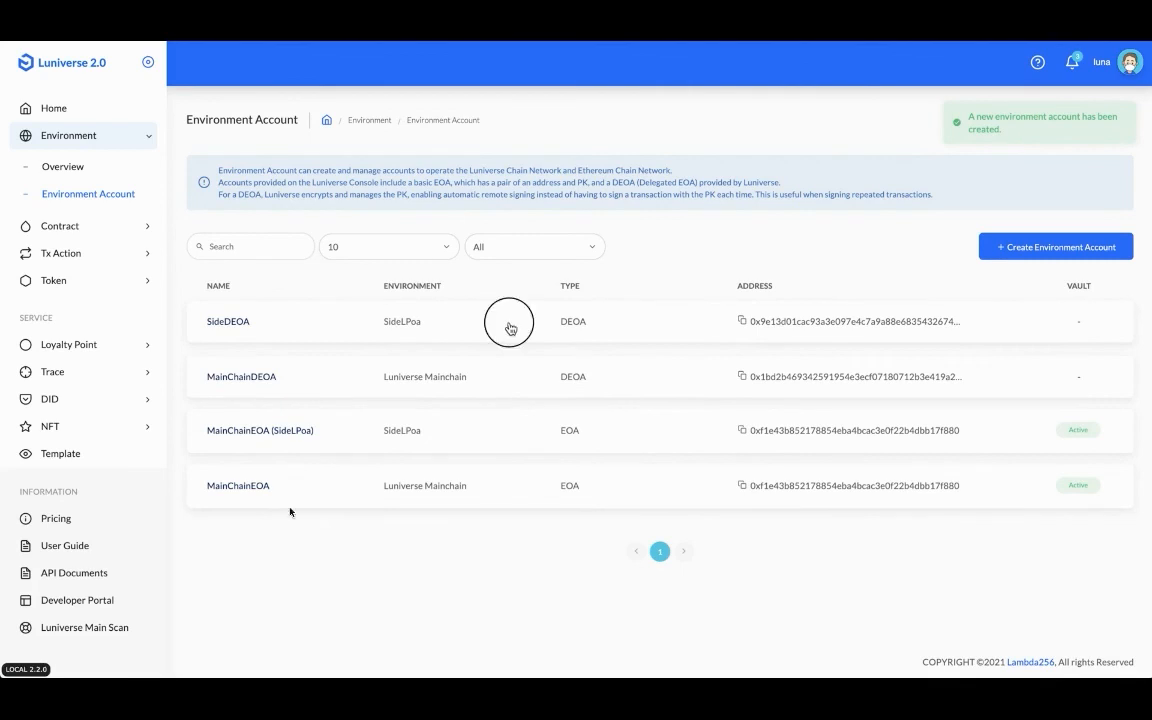
{"action": "left_click", "coordinate": [495, 308]}
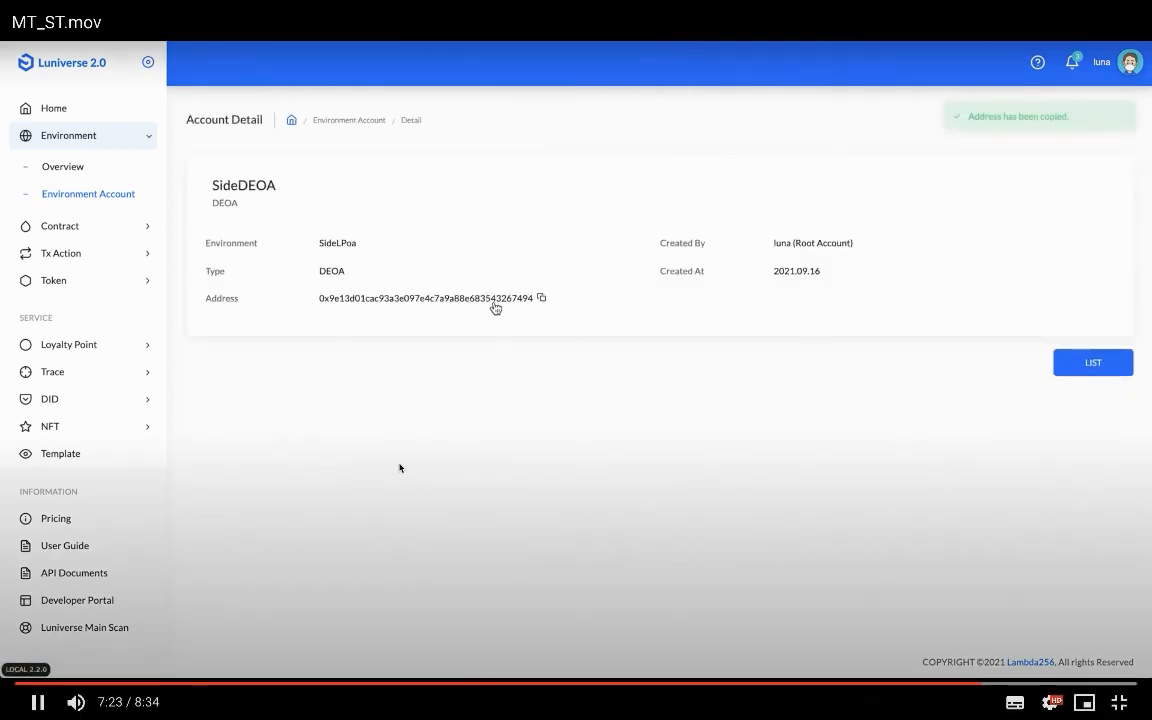
{"action": "left_click", "coordinate": [96, 283]}
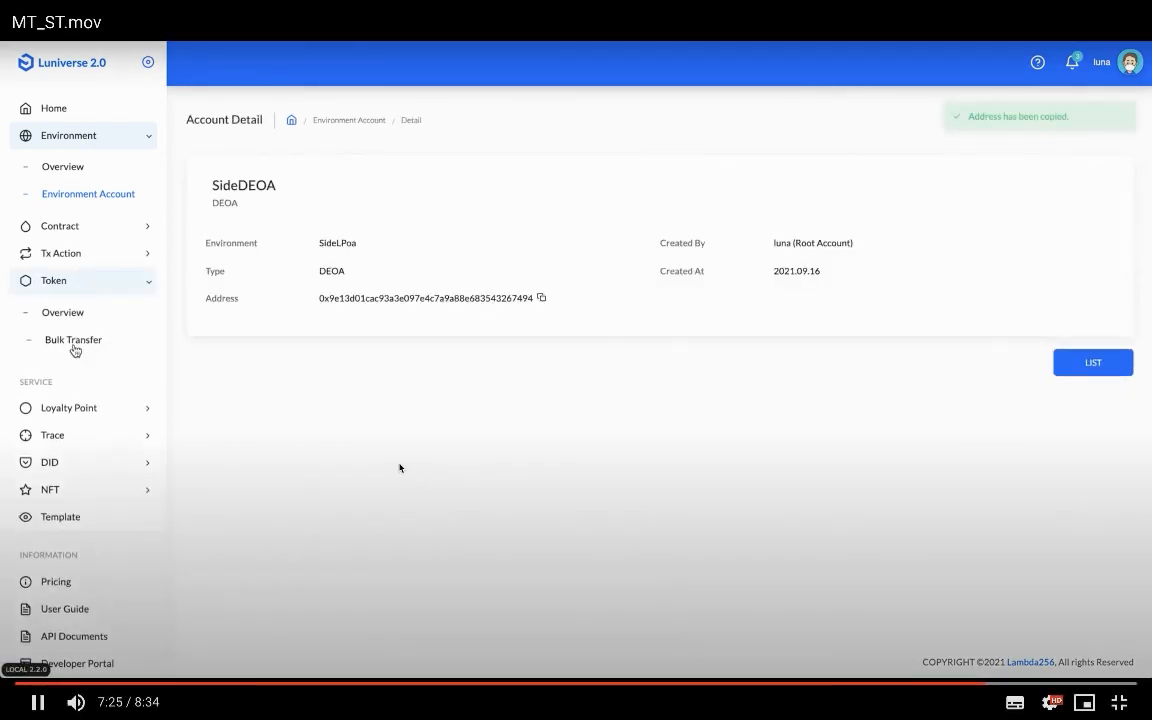
{"action": "left_click", "coordinate": [75, 311]}
{"action": "left_click", "coordinate": [568, 422]}
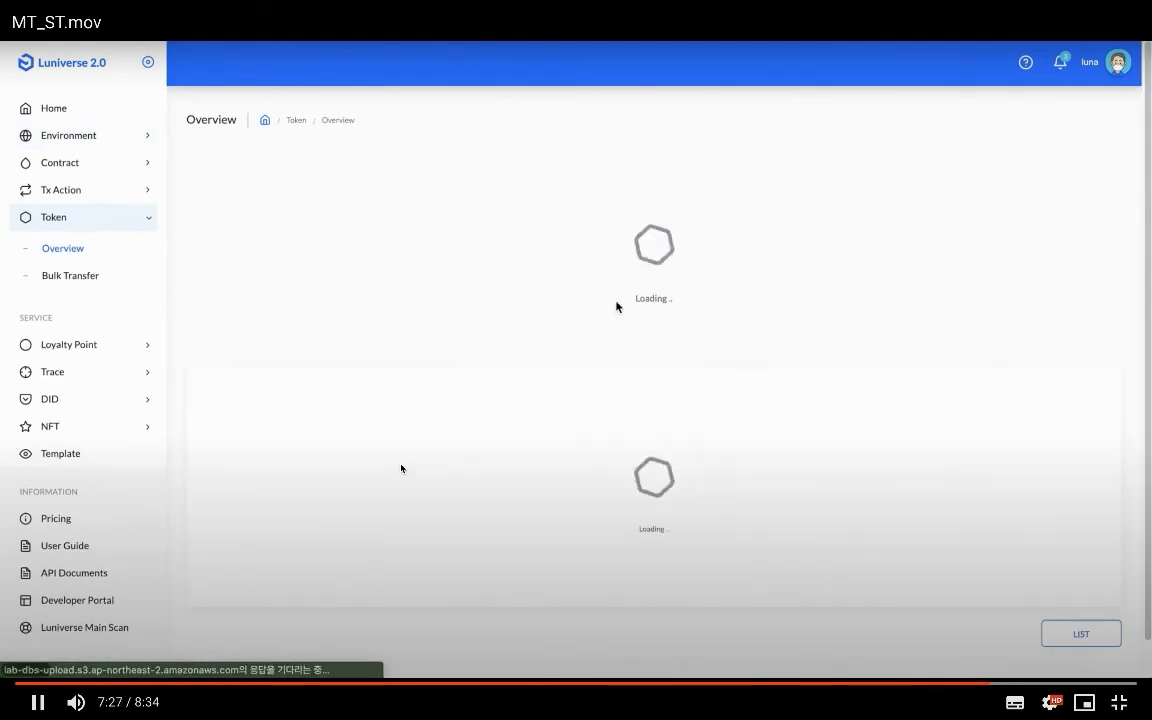
{"action": "left_click", "coordinate": [392, 172]}
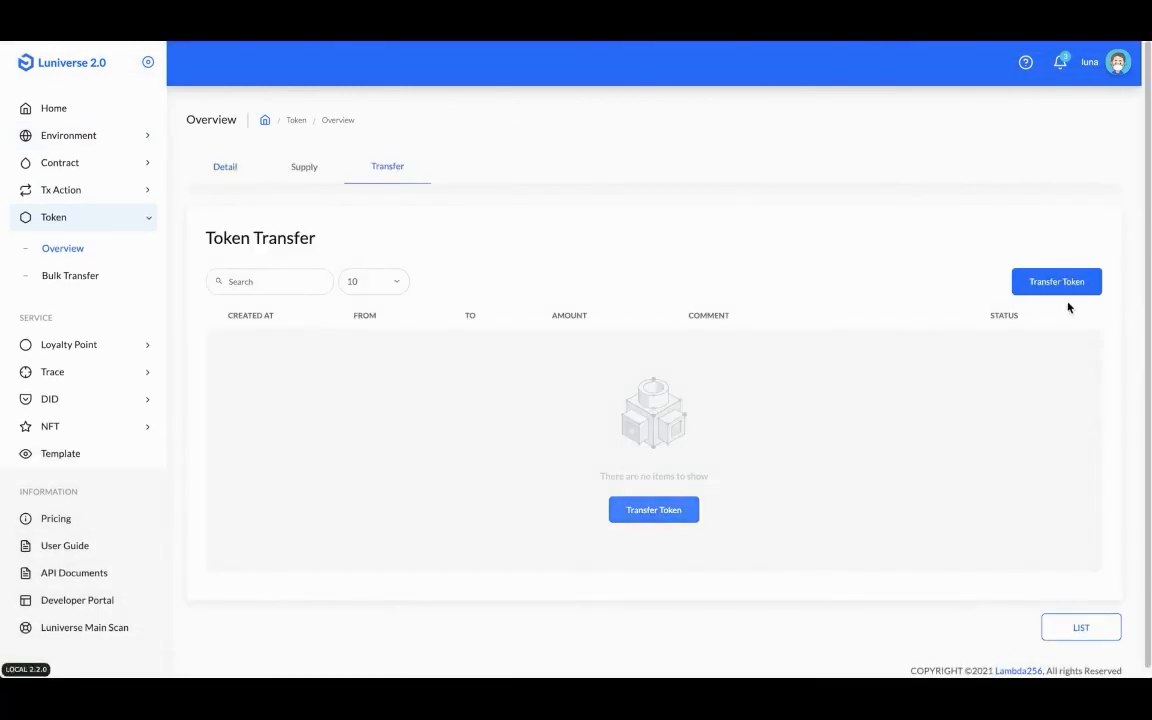
{"action": "left_click", "coordinate": [1062, 284]}
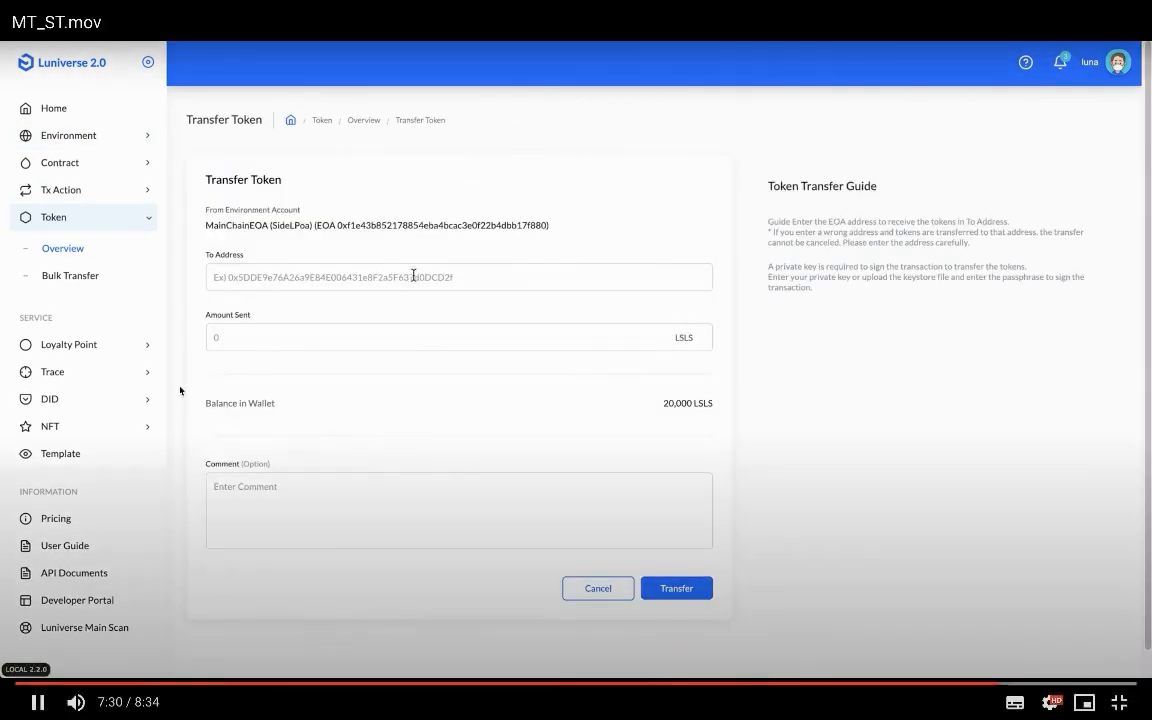
- Send 100 LSLS to SideDEOA with comment '100 Sent To SideDEOA', authenticating via keystore file and passphrase
{"action": "left_click", "coordinate": [413, 277]}
{"action": "key", "text": "ctrl+v"}
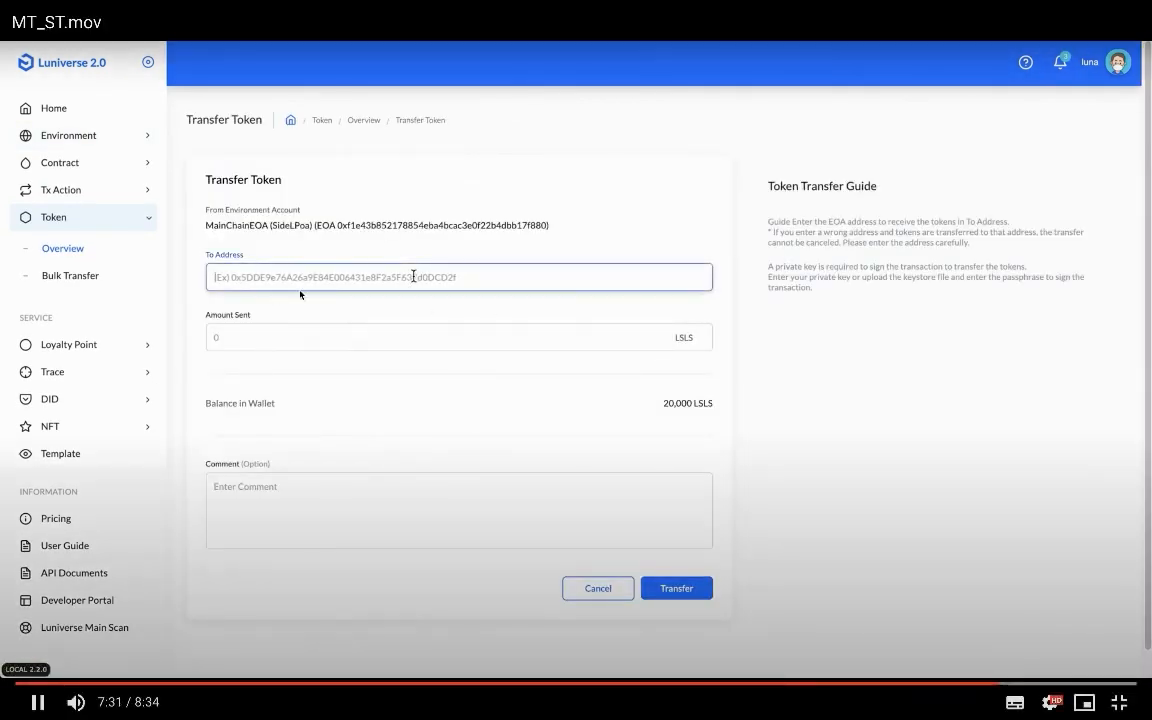
{"action": "left_click", "coordinate": [391, 332]}
{"action": "type", "text": "100"}
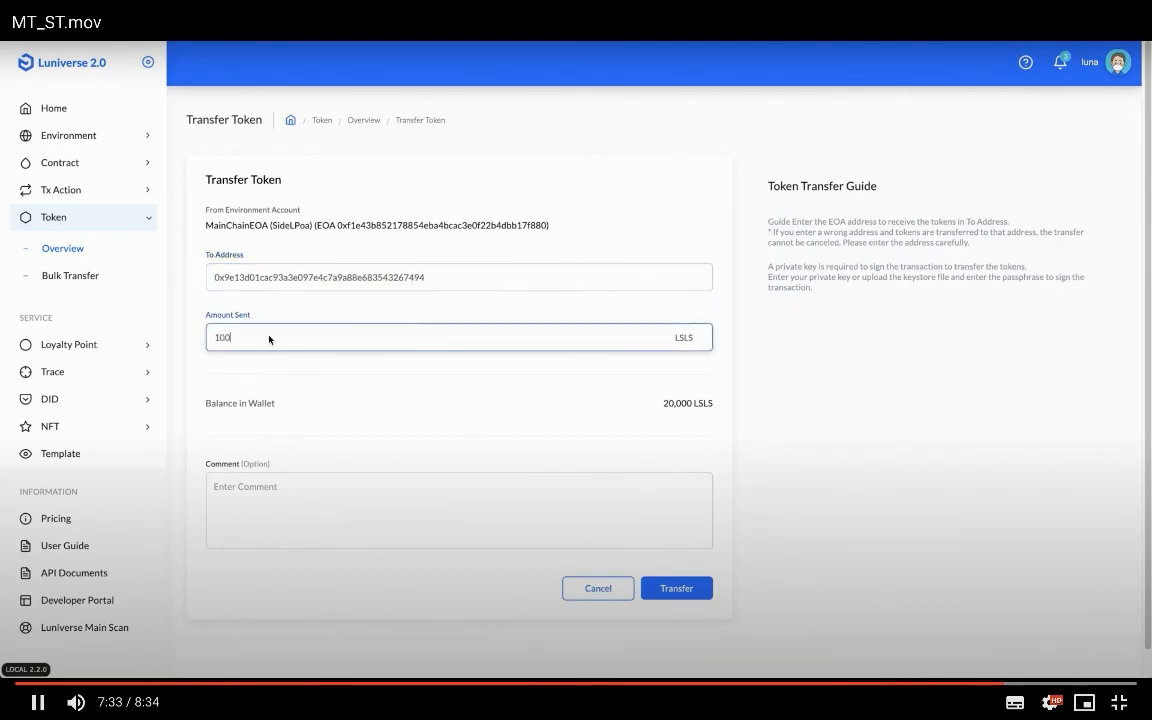
{"action": "left_click", "coordinate": [386, 500]}
{"action": "type", "text": "100"}
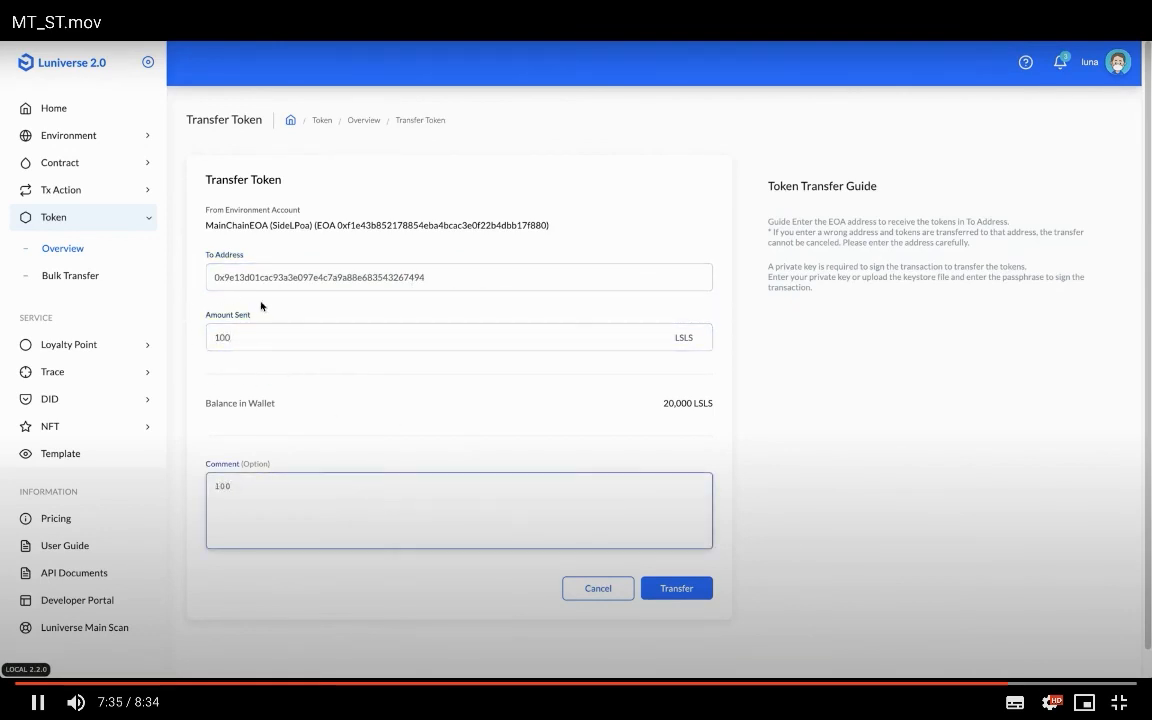
{"action": "type", "text": " Sent To Sid"}
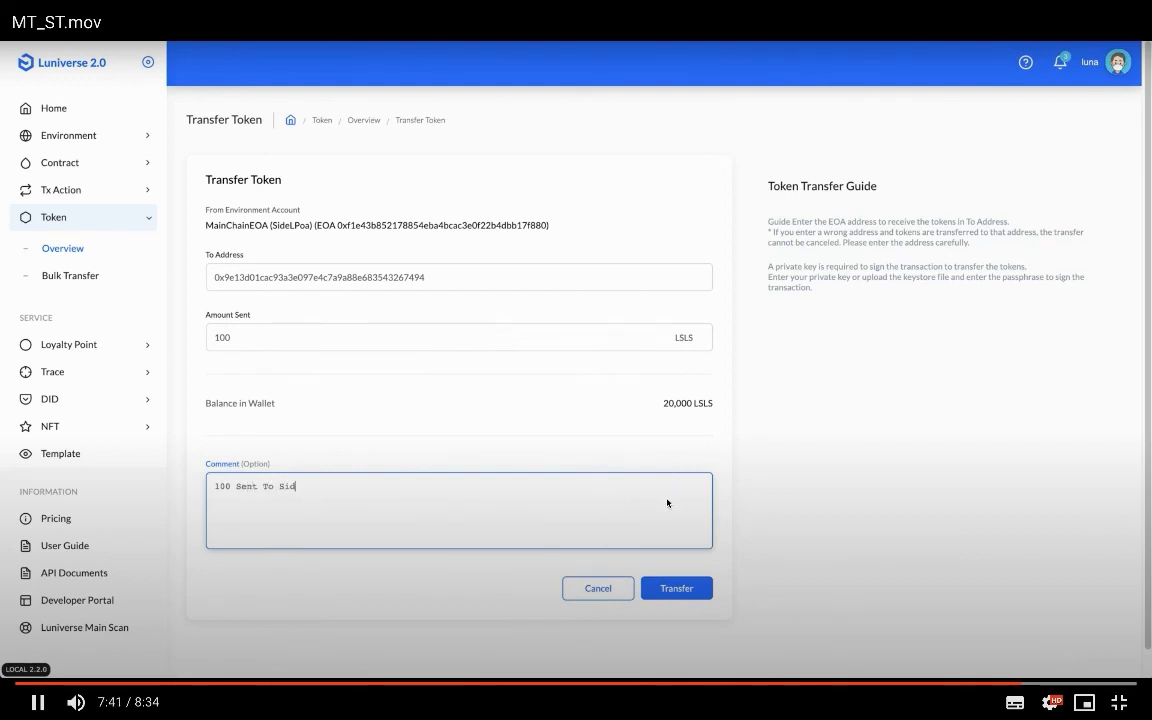
{"action": "type", "text": "eDEOA"}
{"action": "left_click", "coordinate": [676, 588]}
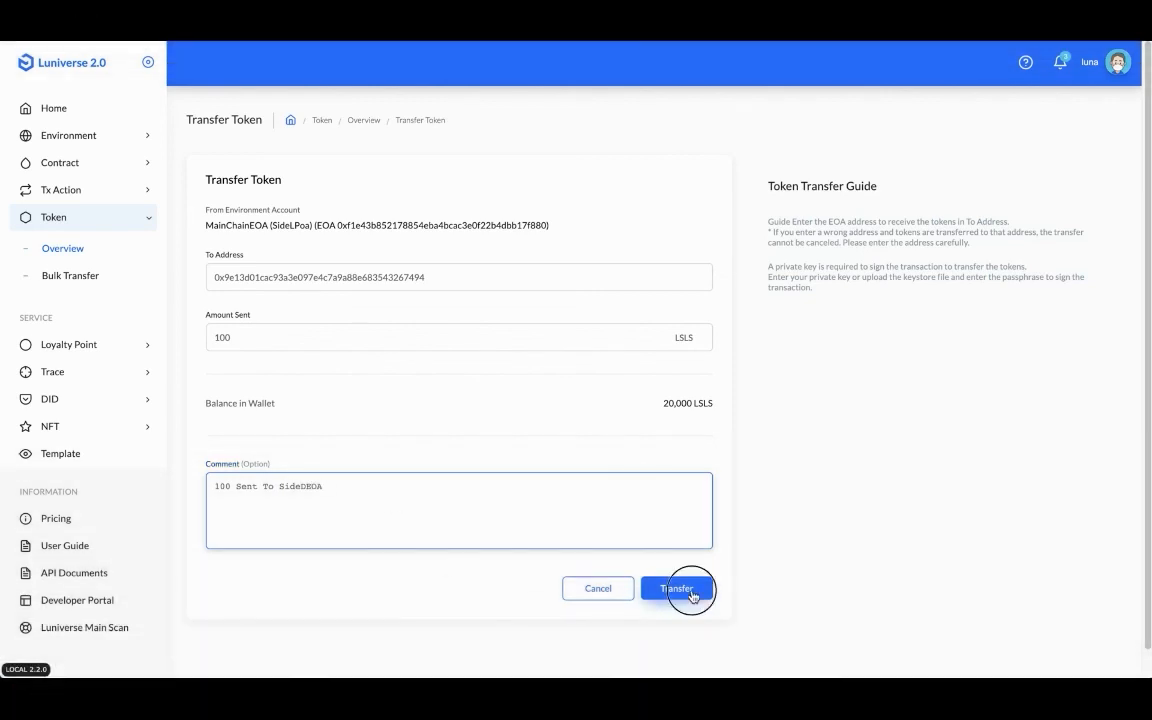
{"action": "left_click", "coordinate": [579, 385]}
{"action": "left_click", "coordinate": [548, 417]}
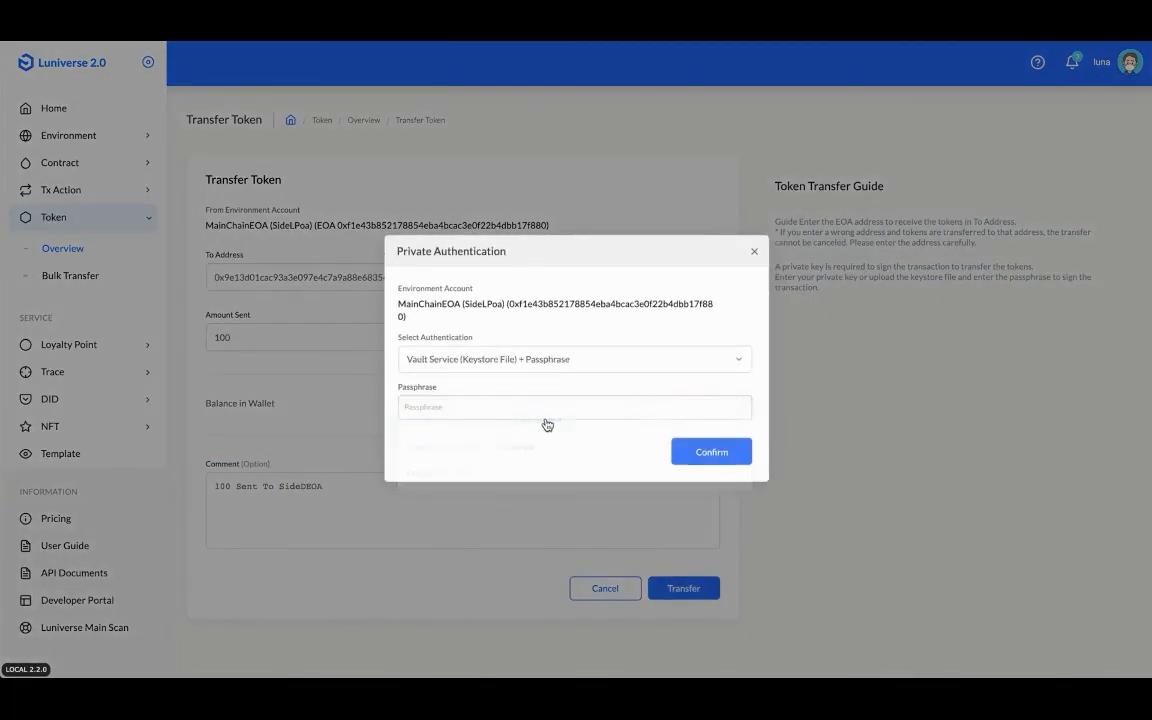
- Enter the keystore passphrase, confirm, and check the 100 LSLS transfer shows as Transferred
{"action": "type", "text": "12"}
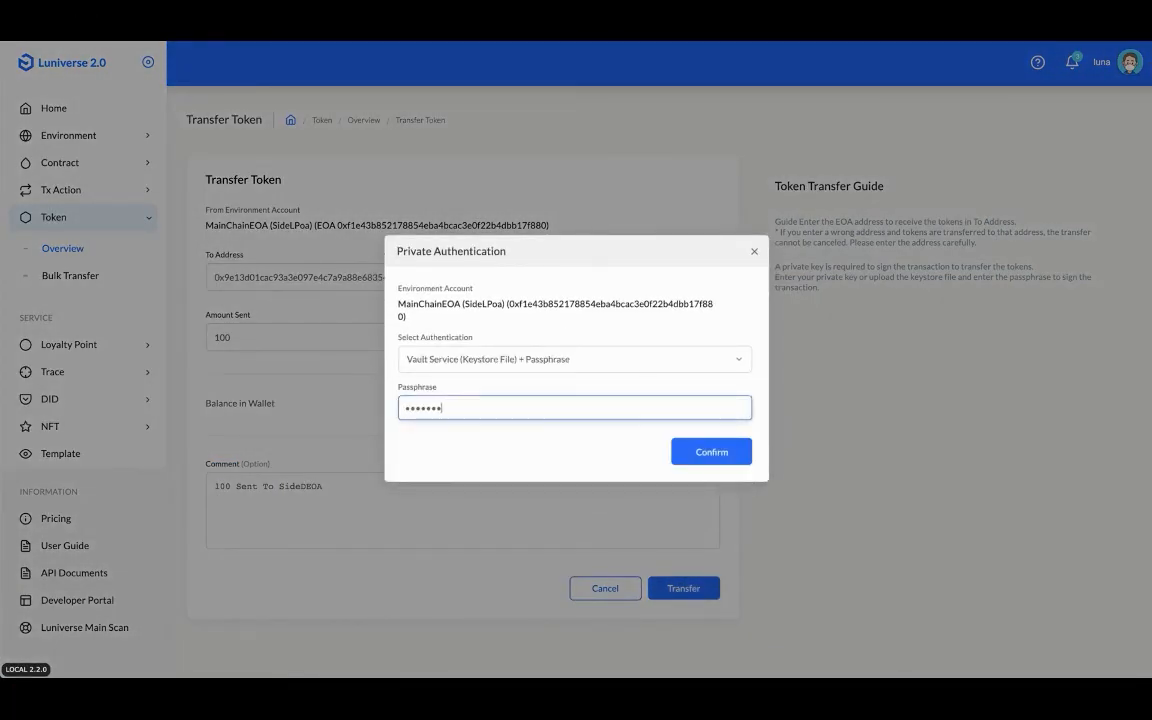
{"action": "type", "text": "345678"}
{"action": "left_click", "coordinate": [738, 460]}
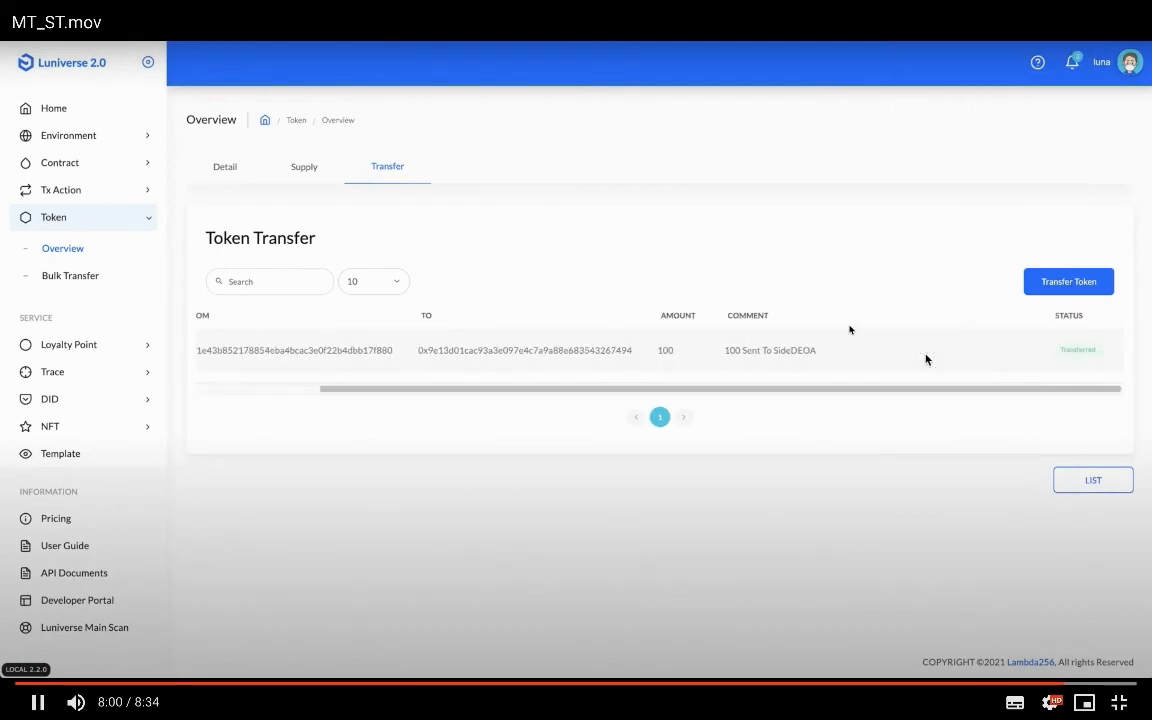
{"action": "left_click", "coordinate": [850, 329]}
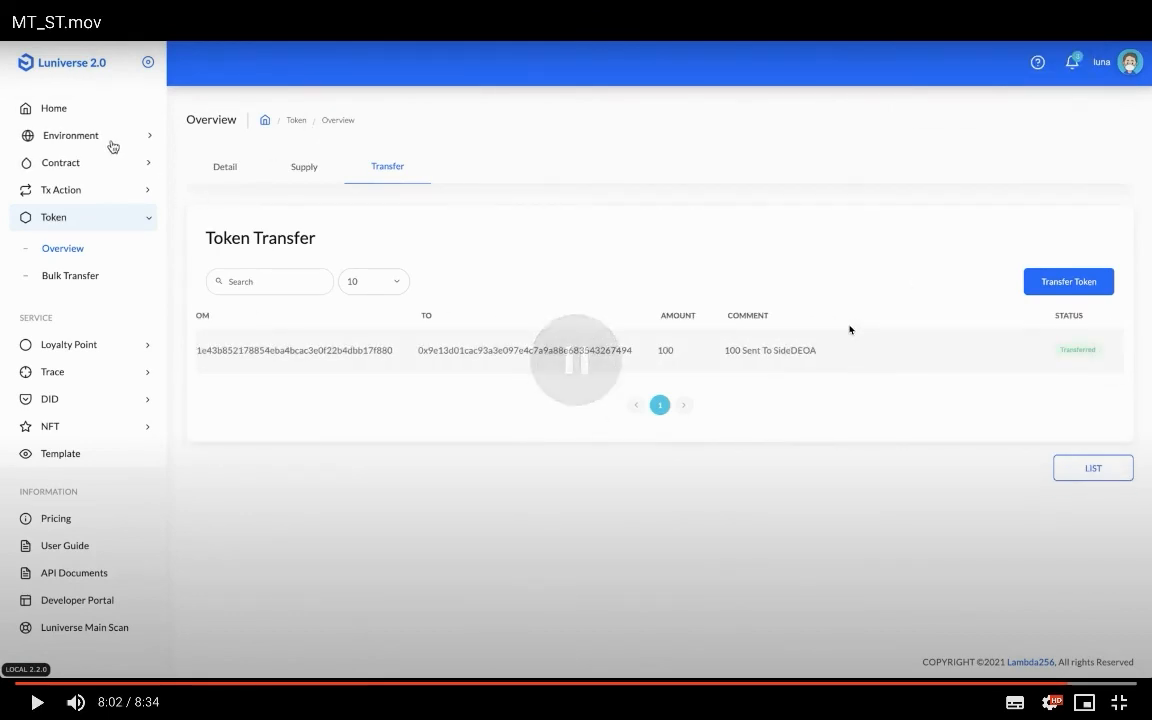